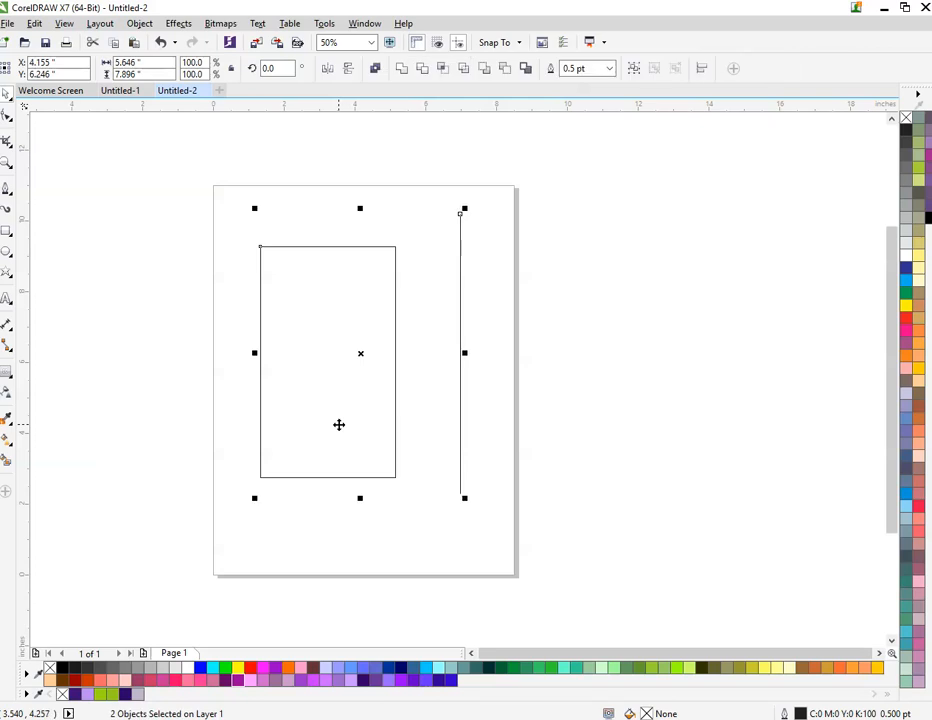
Step: Centre the vertical line on the rectangle and select only the rectangle
key("c")
left_click(401, 437)
left_click(345, 391)
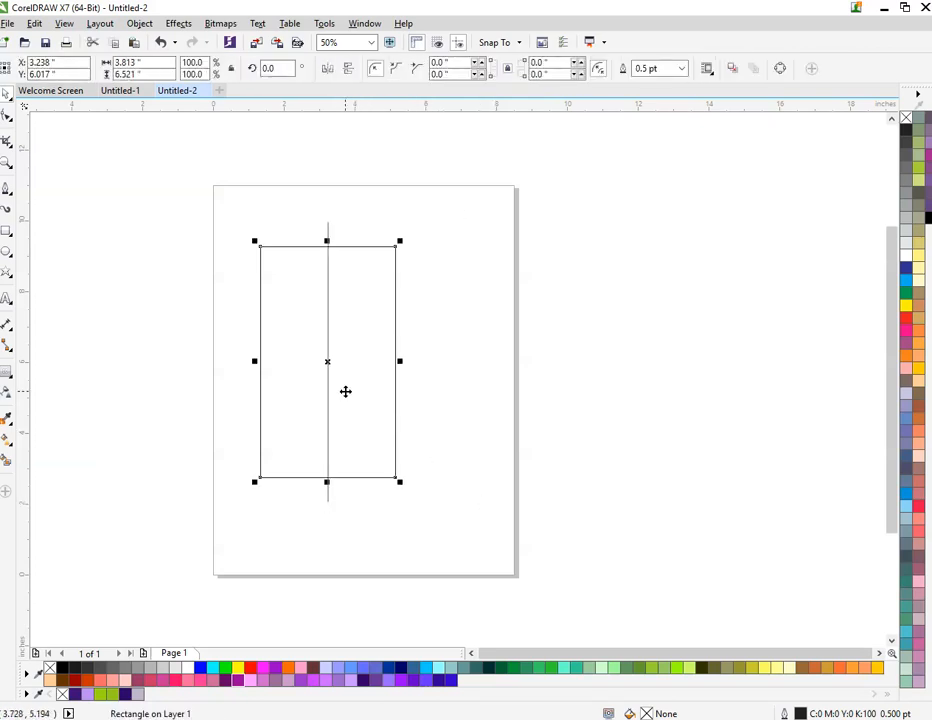
Step: Convert the rectangle to curves and add a node where its bottom edge crosses the vertical line
key("ctrl+q")
key("F10")
scroll(325, 483, "up", 5)
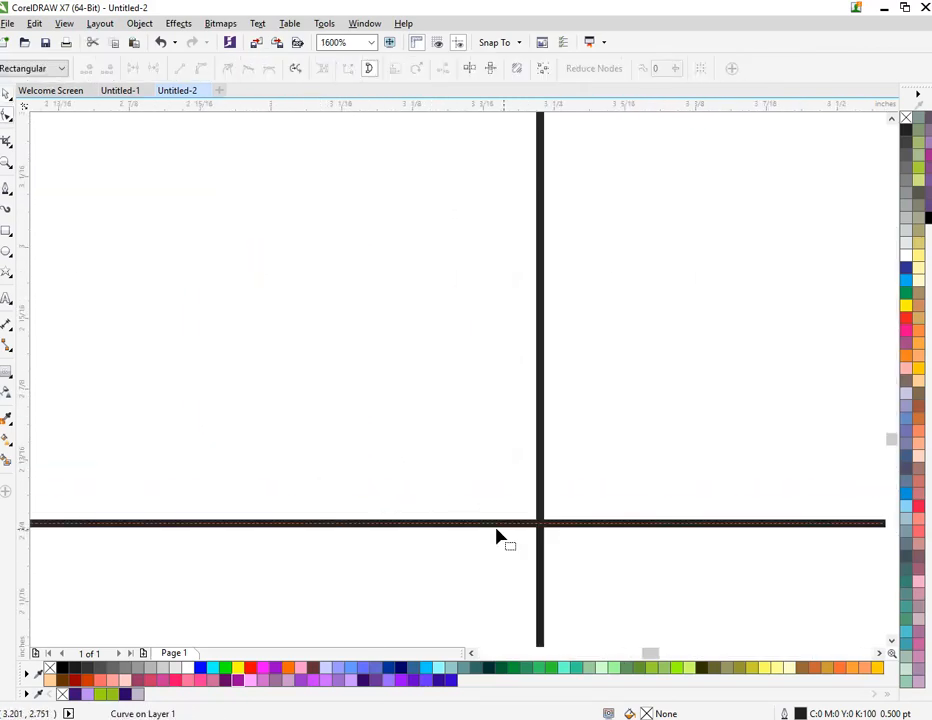
left_click(540, 524)
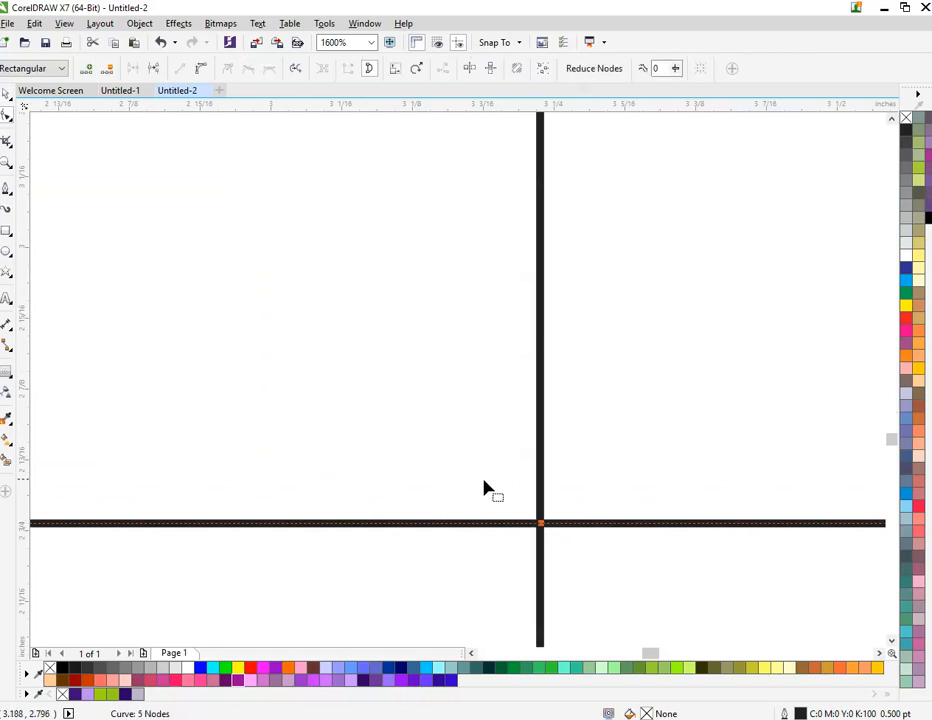
Step: Delete the rectangle's two bottom corner nodes to form a downward-pointing triangle
scroll(484, 488, "down", 5)
scroll(522, 491, "up", 1)
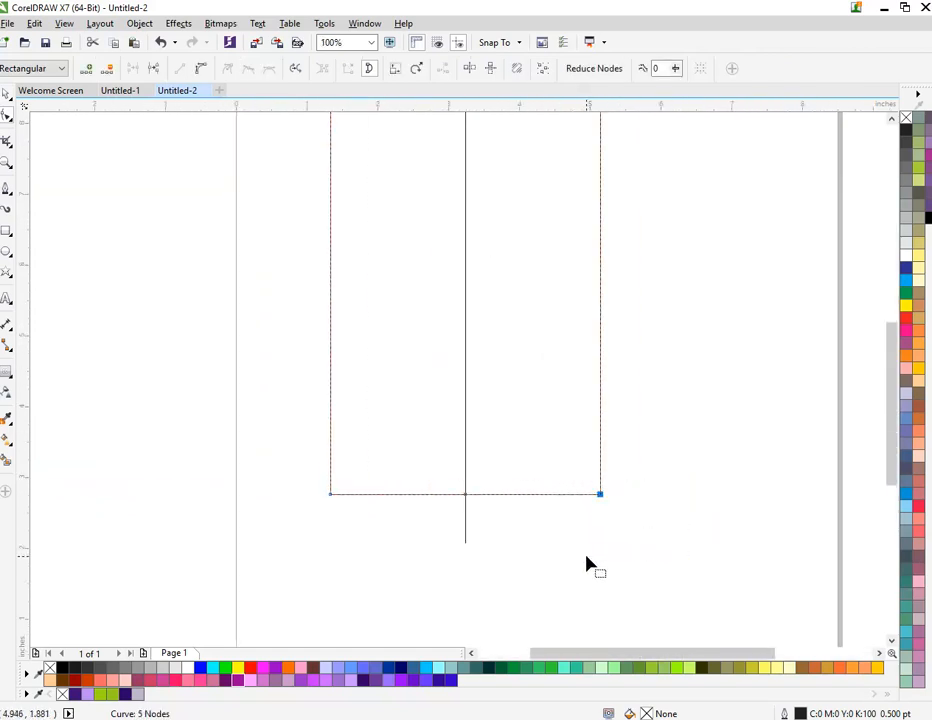
key("Delete")
left_click(331, 493)
scroll(381, 478, "down", 1)
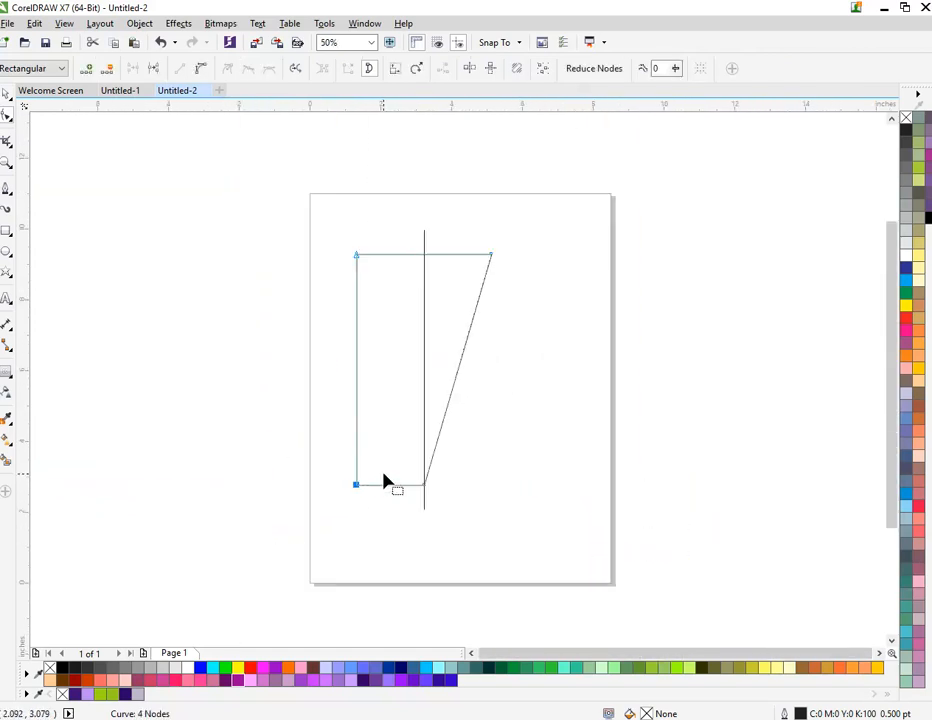
key("Delete")
key("space")
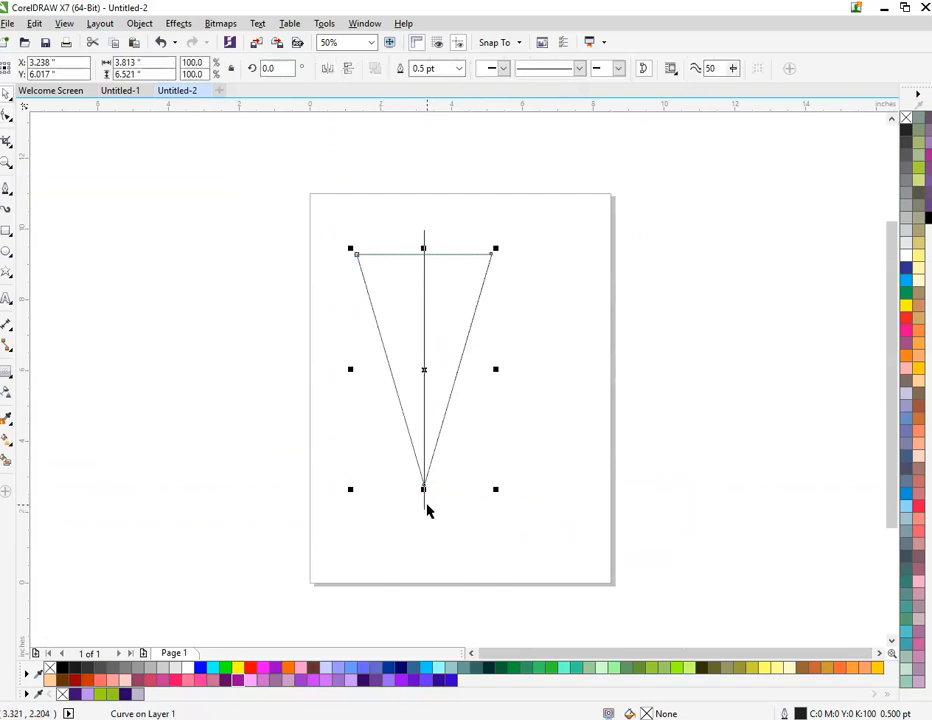
Step: Delete the vertical centre line and select the triangle
left_click(423, 501)
key("Delete")
left_click(382, 380)
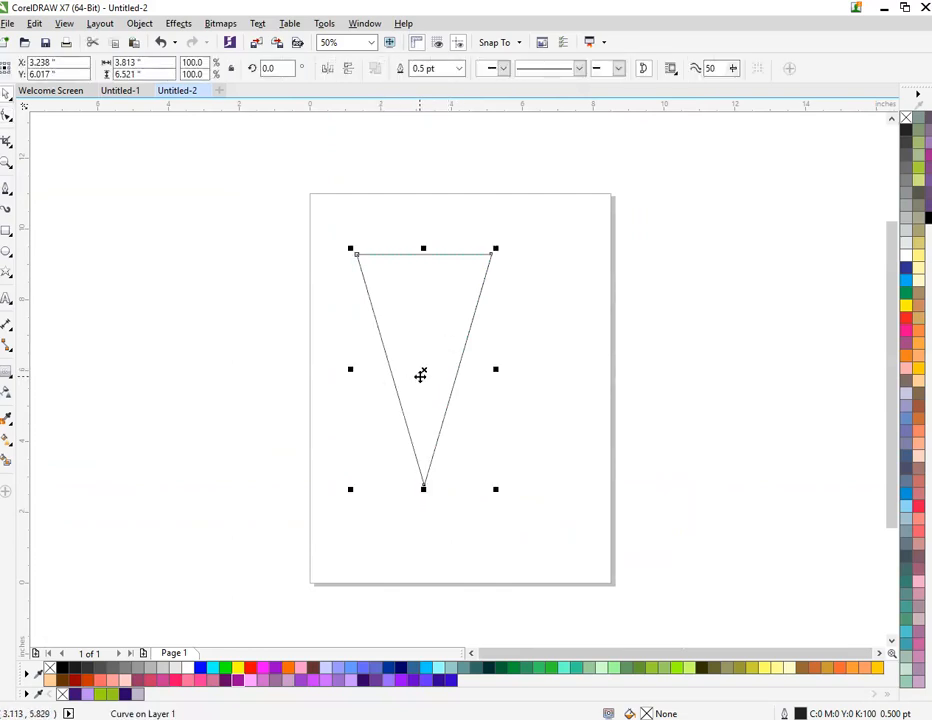
Step: Convert the triangle's left side to a curve and bow it outward, fullest near its upper part
scroll(420, 375, "up", 1)
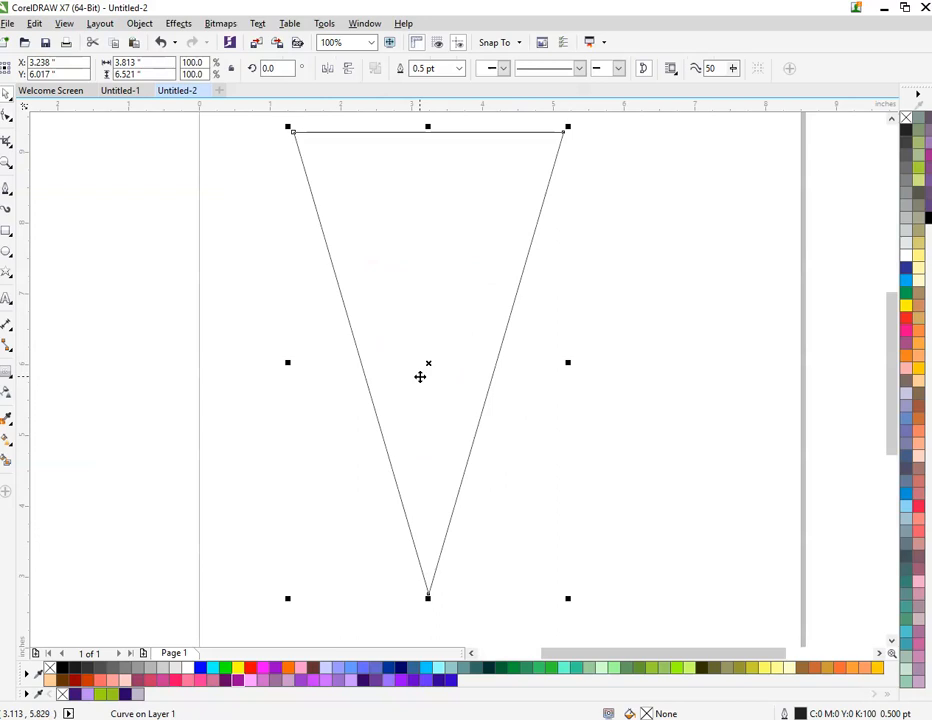
key("space")
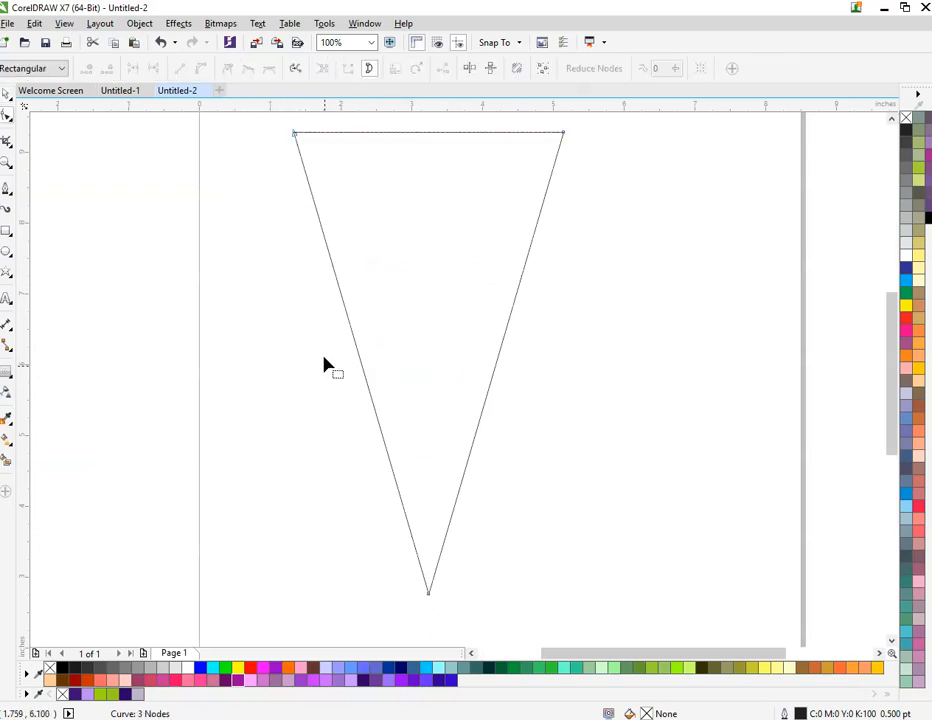
left_click(393, 469)
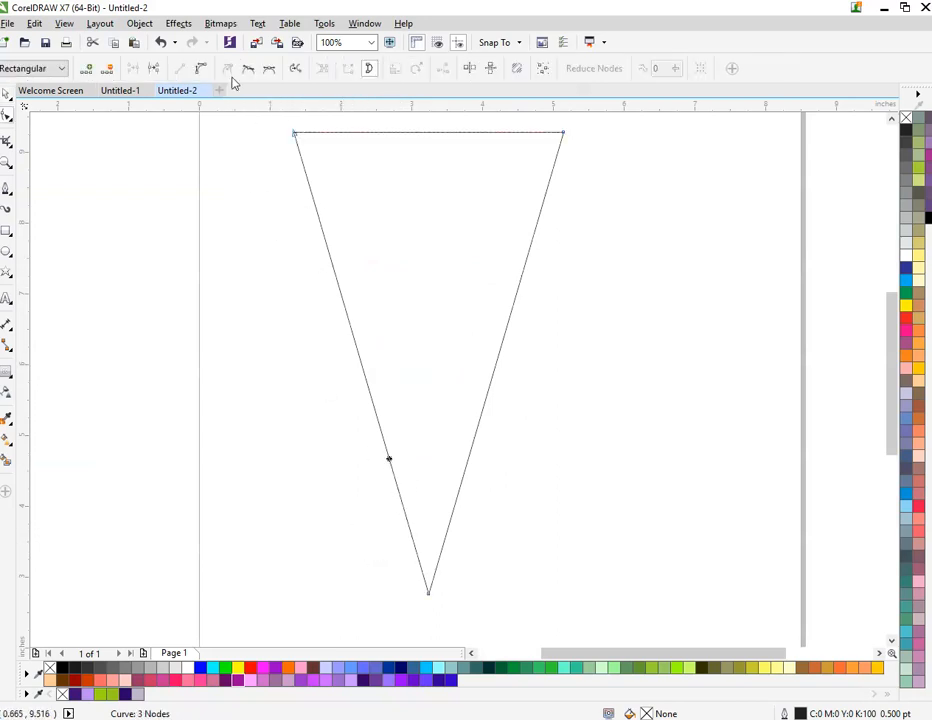
left_click(201, 70)
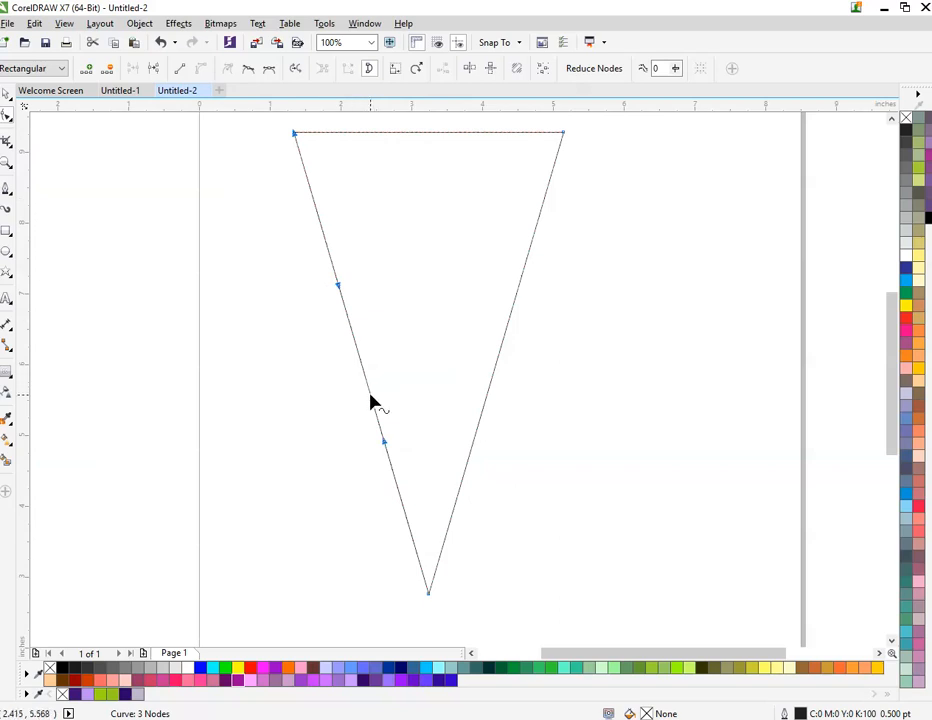
left_click_drag(370, 401, 268, 337)
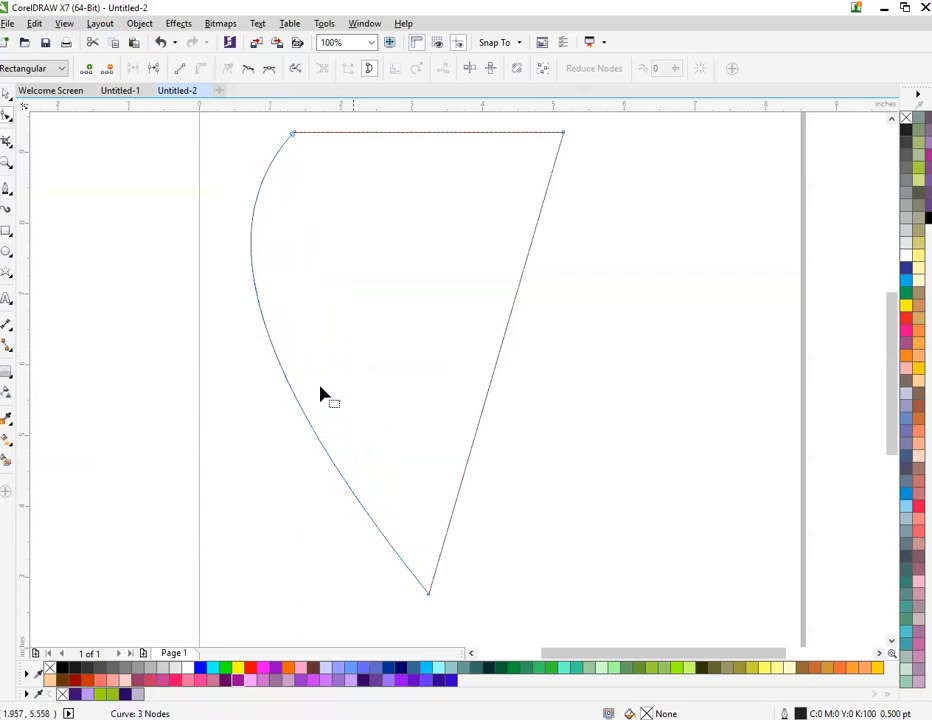
Step: Convert the triangle's right side to a curve and bend it inward towards the left side
left_click(480, 414)
left_click(201, 68)
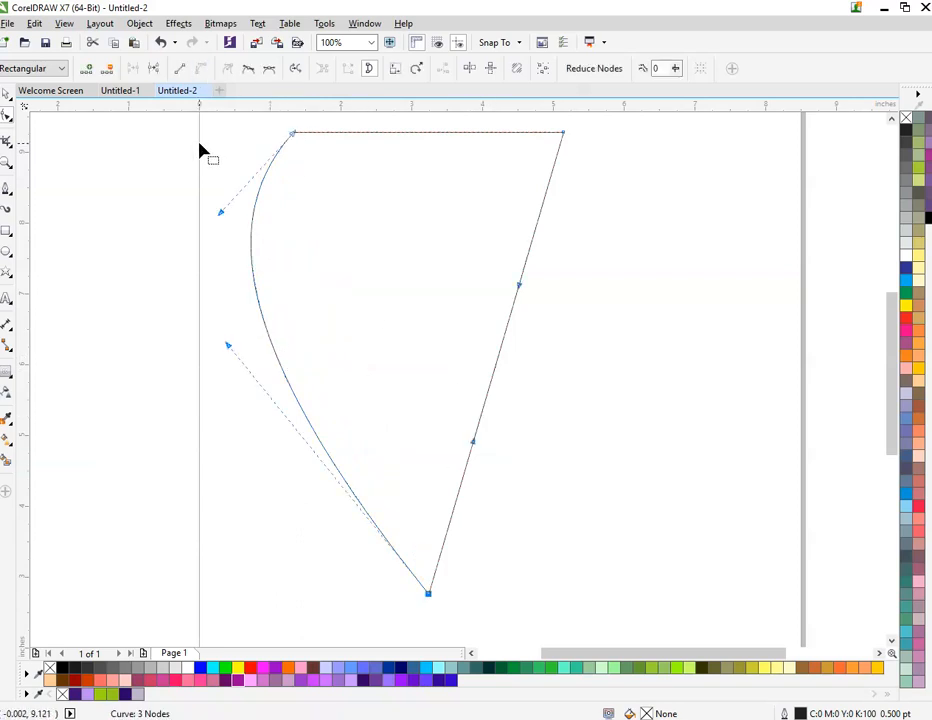
left_click_drag(506, 325, 462, 256)
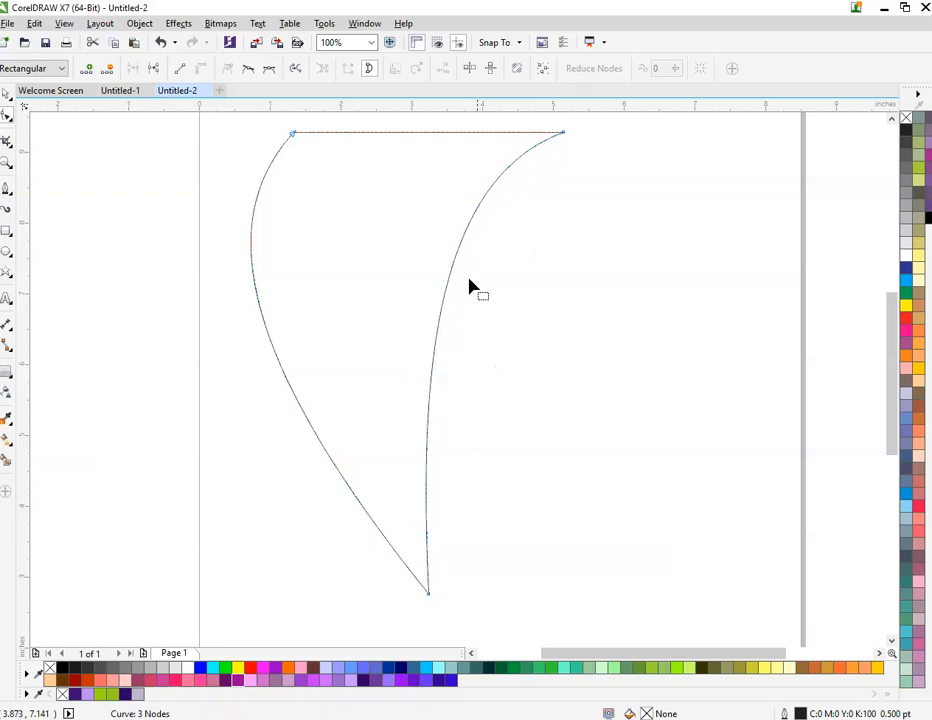
Step: Convert the shape's top edge to a curve and sag it downward, deepest near the left tip
left_click(426, 132)
left_click(201, 70)
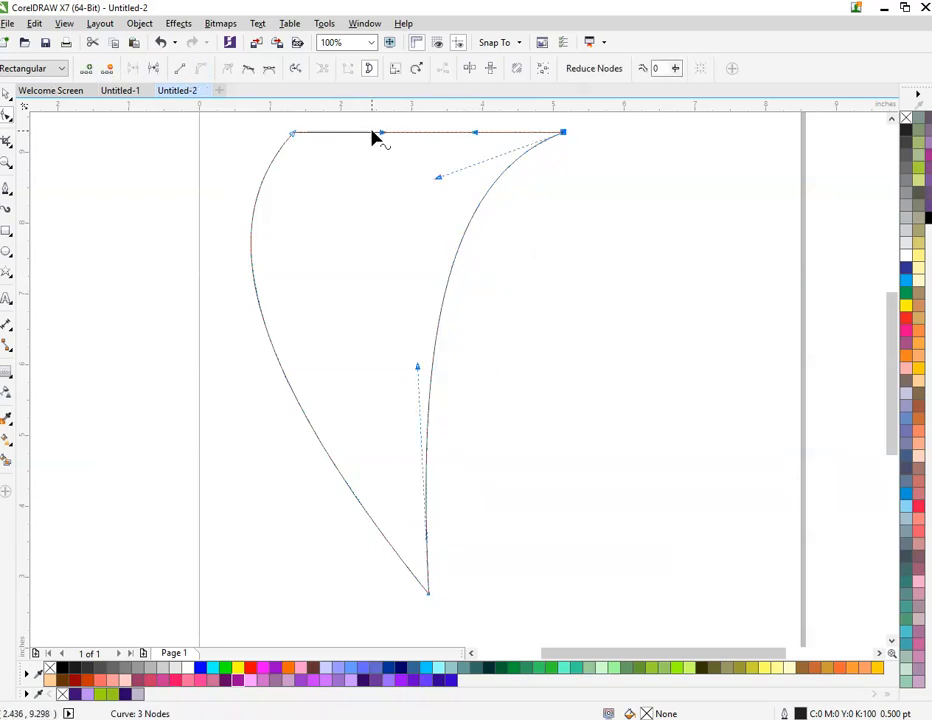
left_click_drag(396, 133, 311, 191)
scroll(362, 187, "down", 1)
scroll(371, 189, "up", 1)
key("space")
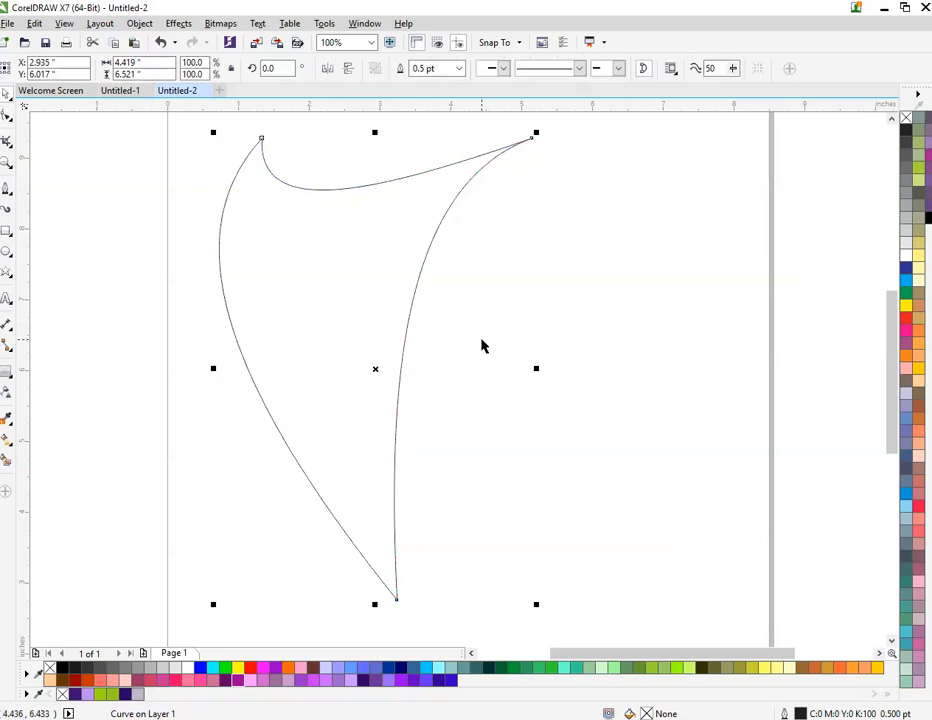
Step: Refine the shape's right-hand curve by pulling its middle slightly down and to the left, and deselect the shape
left_click(481, 338)
scroll(376, 322, "down", 1)
left_click(395, 311)
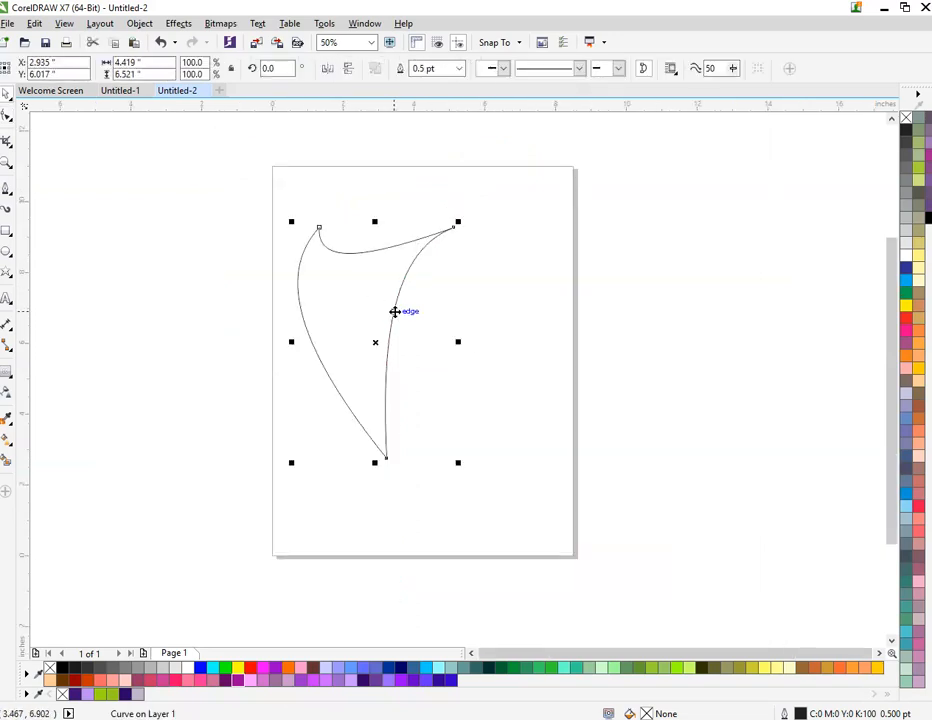
key("space")
scroll(399, 309, "up", 1)
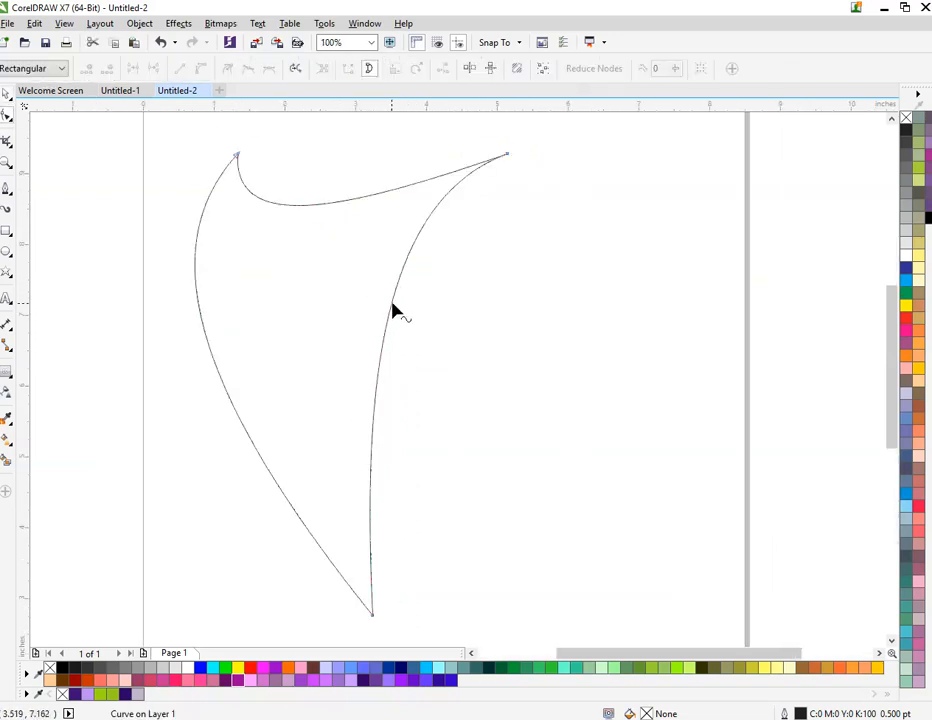
left_click_drag(391, 306, 378, 356)
left_click(7, 96)
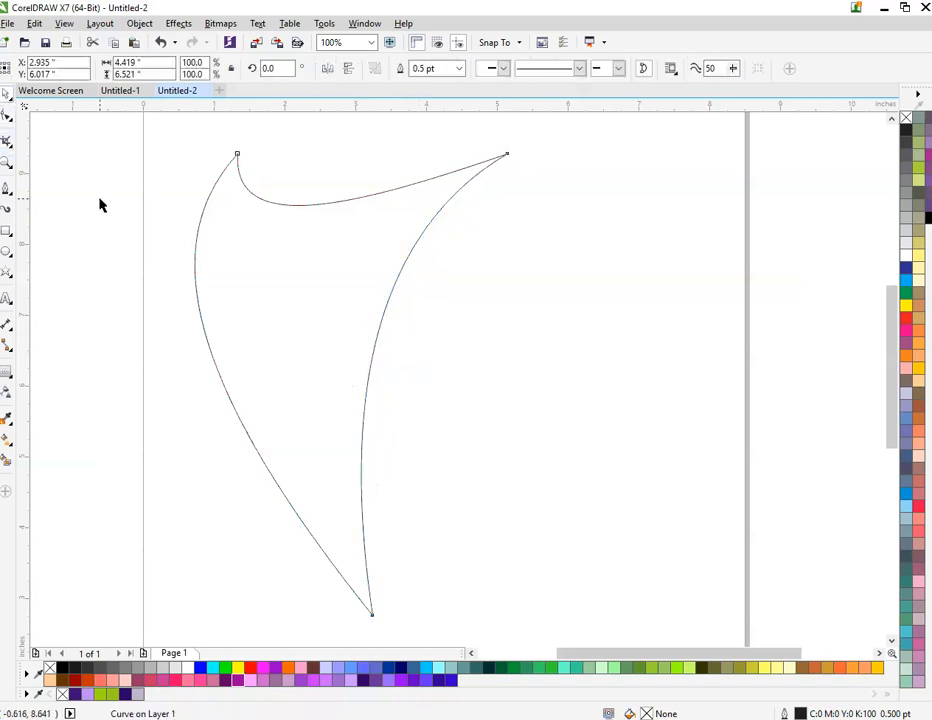
left_click(80, 225)
Step: Draw a straight Pen line from the shape's upper right tip to its bottom tip
left_click(6, 192)
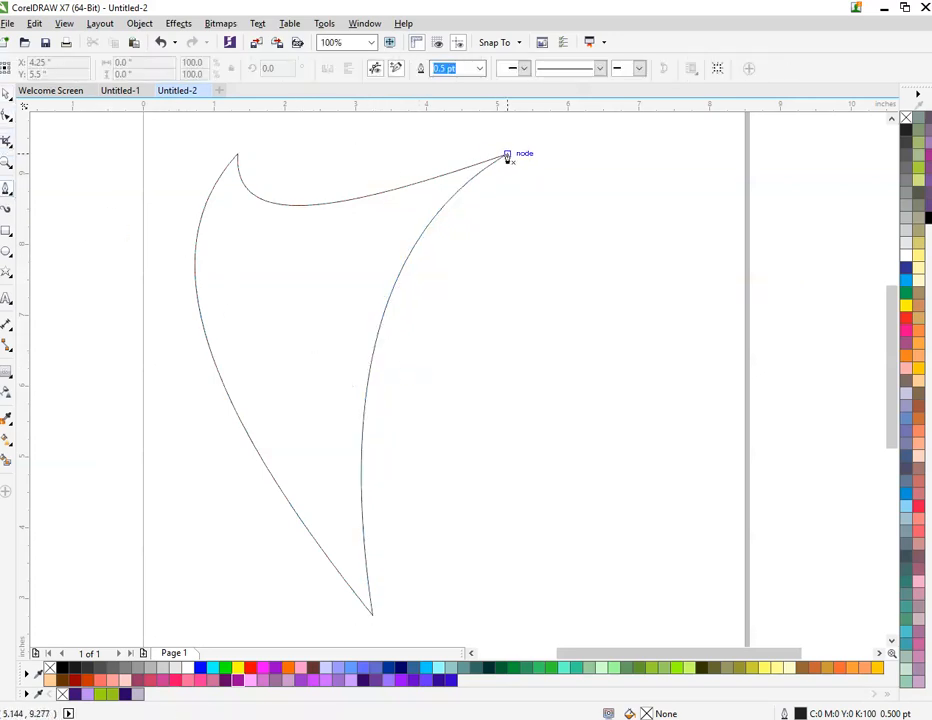
scroll(507, 155, "up", 4)
scroll(504, 162, "down", 5)
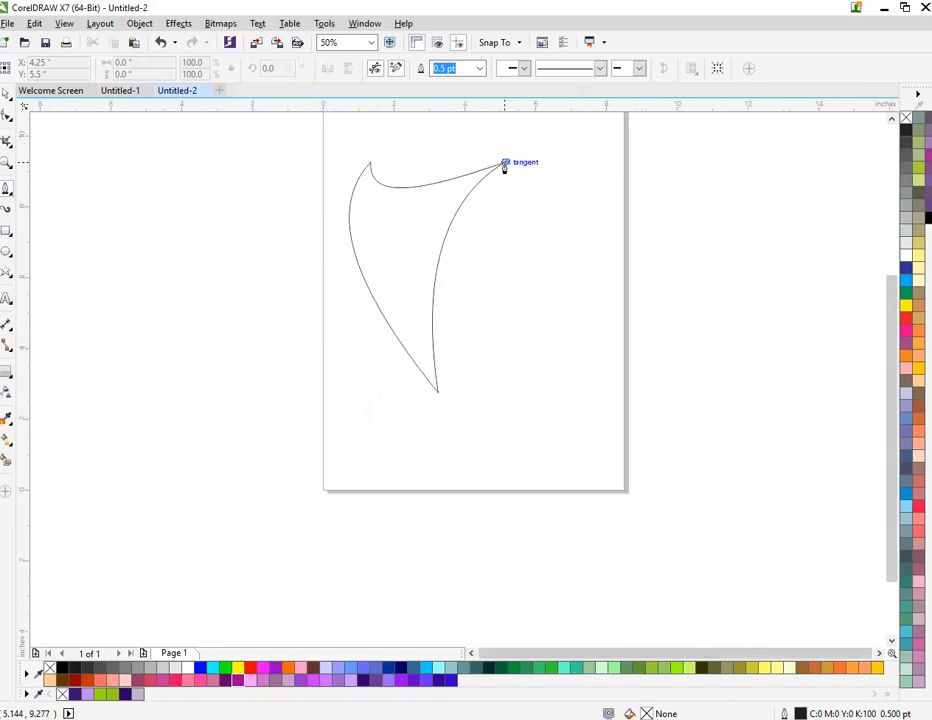
left_click(504, 162)
scroll(441, 391, "up", 4)
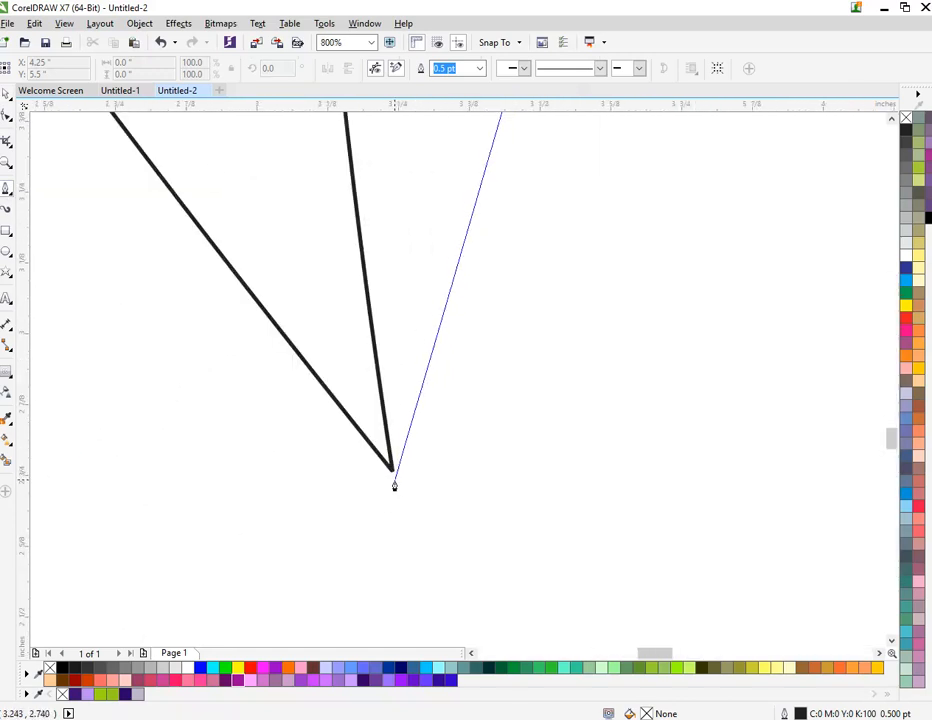
scroll(394, 480, "up", 3)
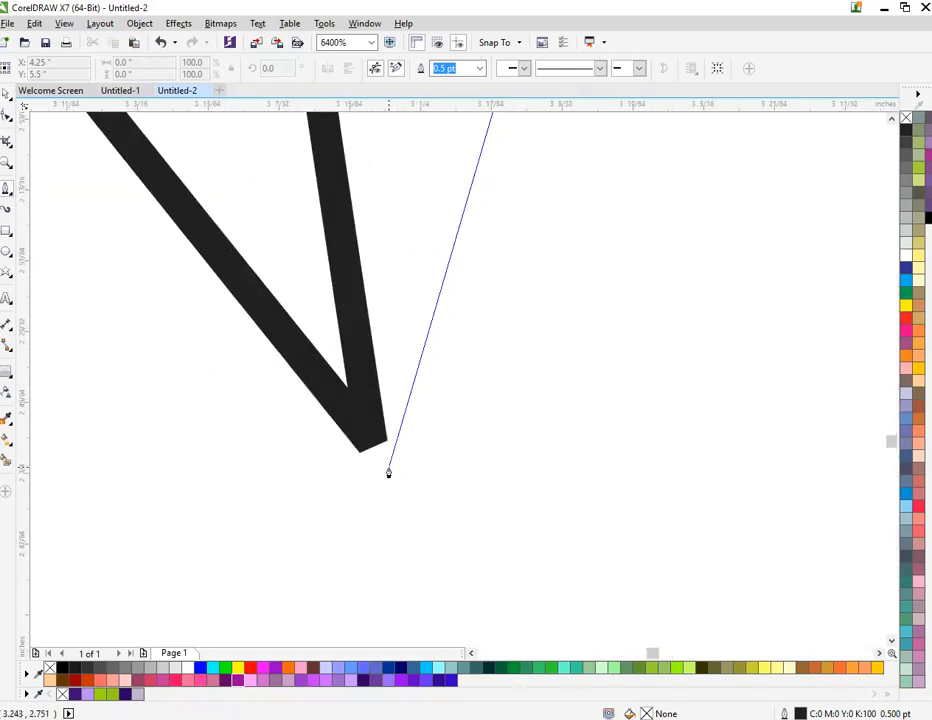
left_click(381, 473)
scroll(381, 473, "down", 8)
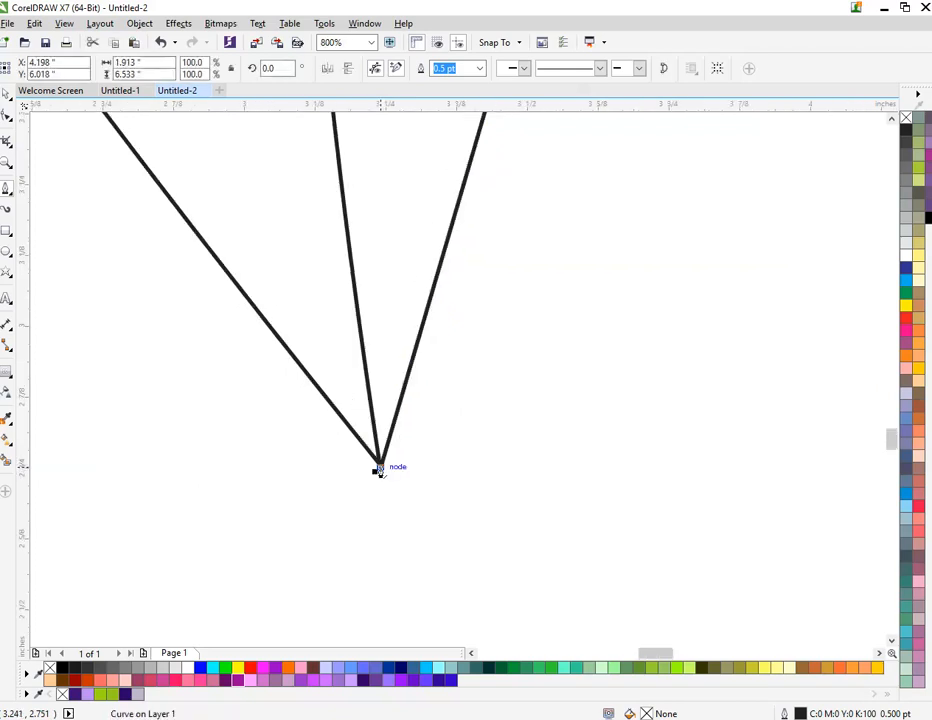
scroll(389, 408, "up", 2)
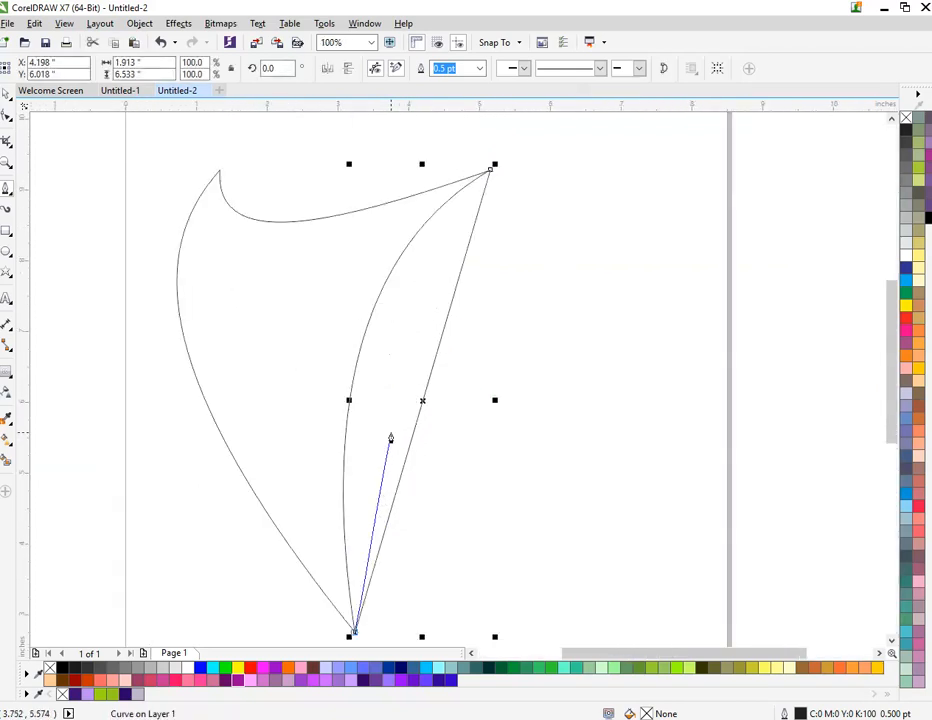
Step: Convert the new line to a curve and bend it left, just inside the shape's right edge, leaving a thin crescent
key("F10")
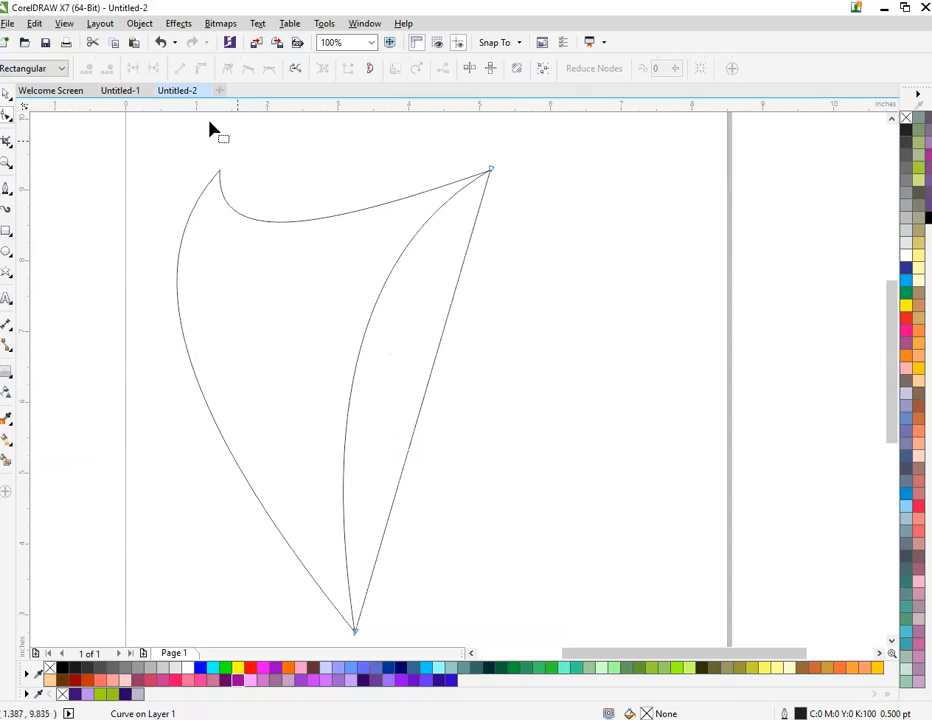
left_click(435, 358)
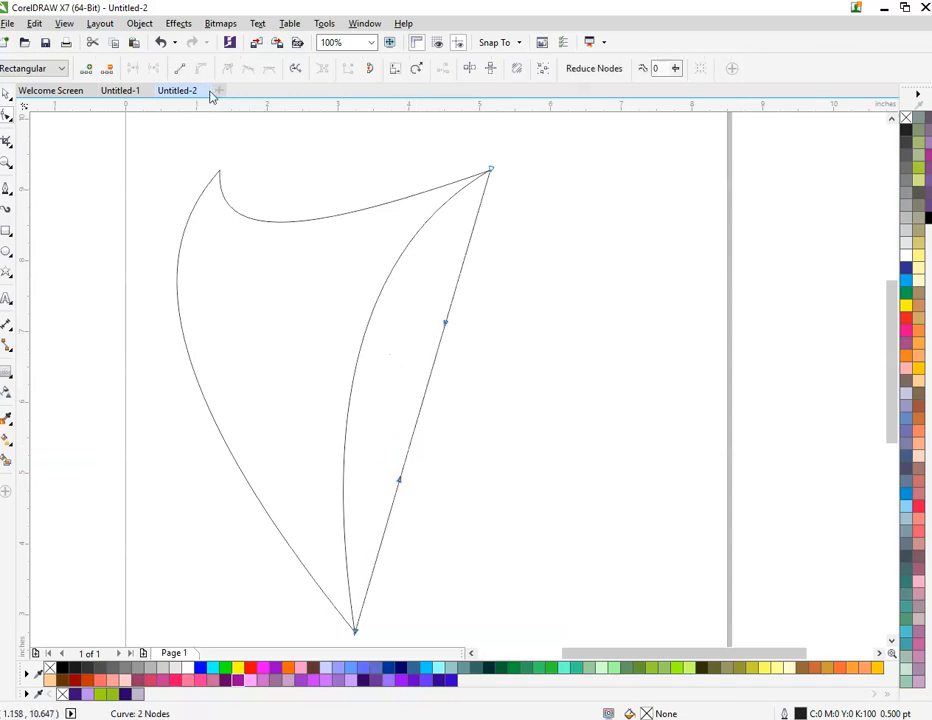
left_click_drag(430, 385, 343, 333)
left_click(8, 93)
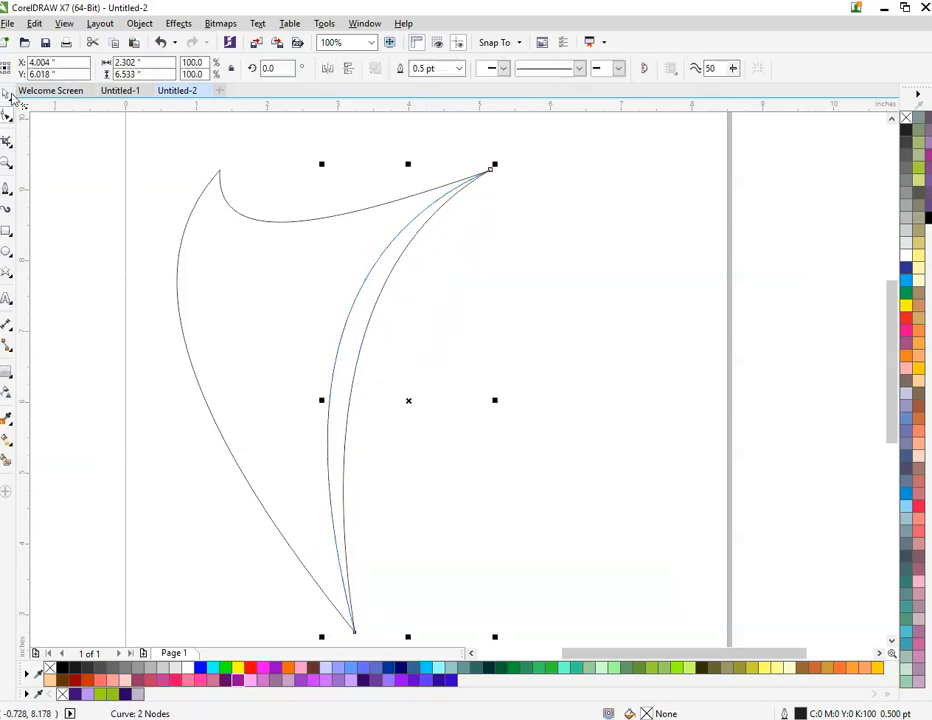
key("Escape")
Step: Smart-fill the crescent between the two curves in blue-grey and move the filled piece aside to the right
left_click(7, 458)
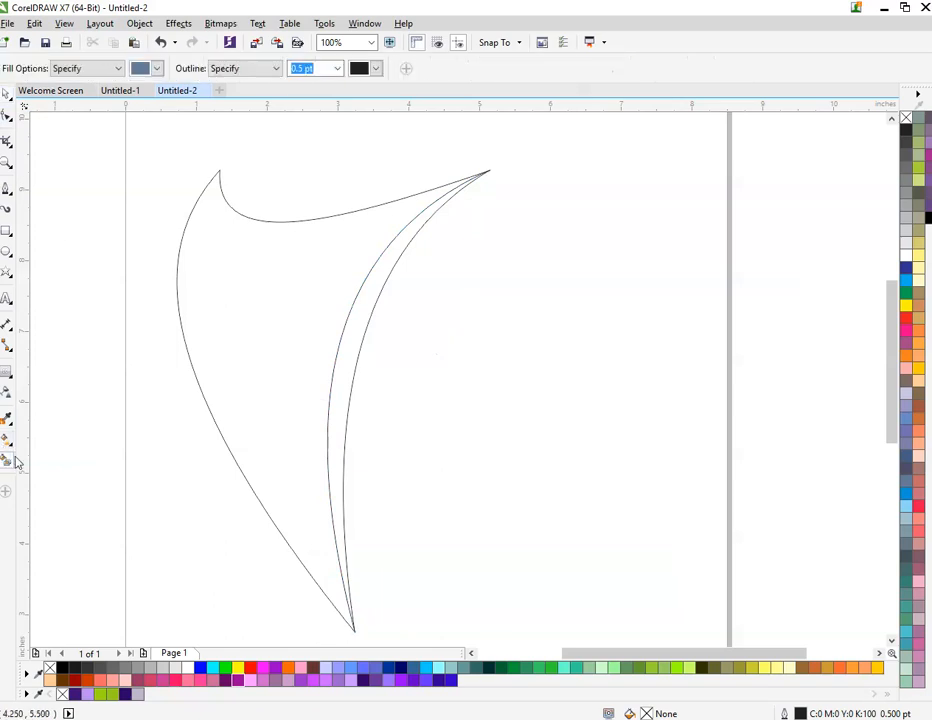
left_click(343, 361)
key("space")
left_click(387, 386)
left_click_drag(346, 362, 510, 362)
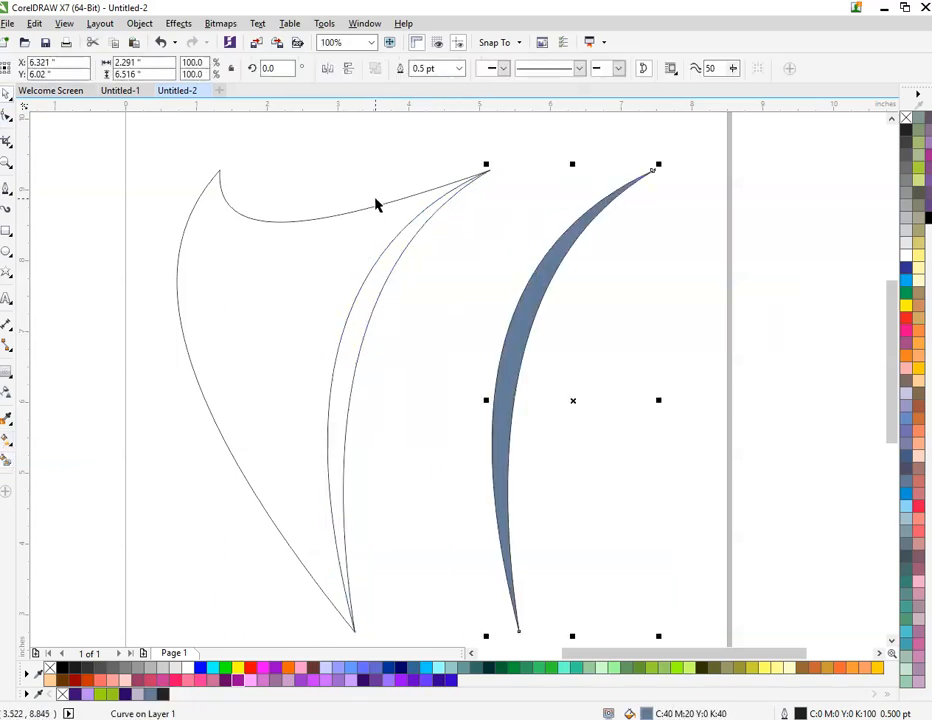
Step: Delete the guide curve inside the shape and move the blue-grey crescent back along the shape's right edge
key("Escape")
left_click_drag(515, 150, 311, 639)
key("Delete")
left_click_drag(504, 428, 339, 426)
key("Escape")
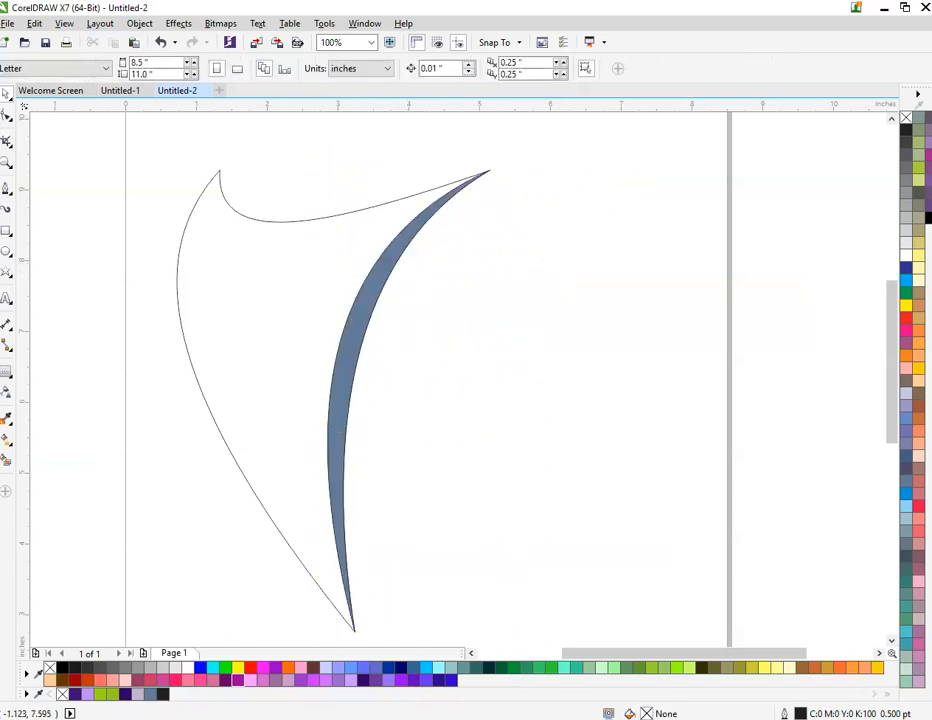
Step: Draw a circle about 0.95 inches across above the shape's curved top edge
left_click(6, 251)
scroll(281, 144, "up", 2)
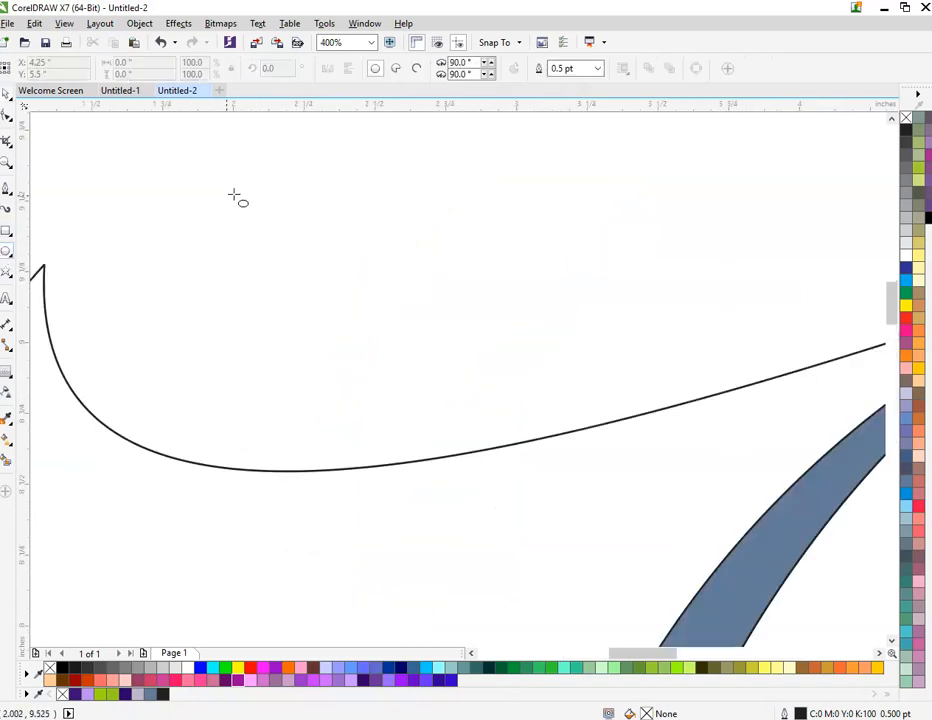
left_click_drag(196, 170, 457, 311)
scroll(443, 389, "down", 2)
left_click_drag(424, 347, 437, 347)
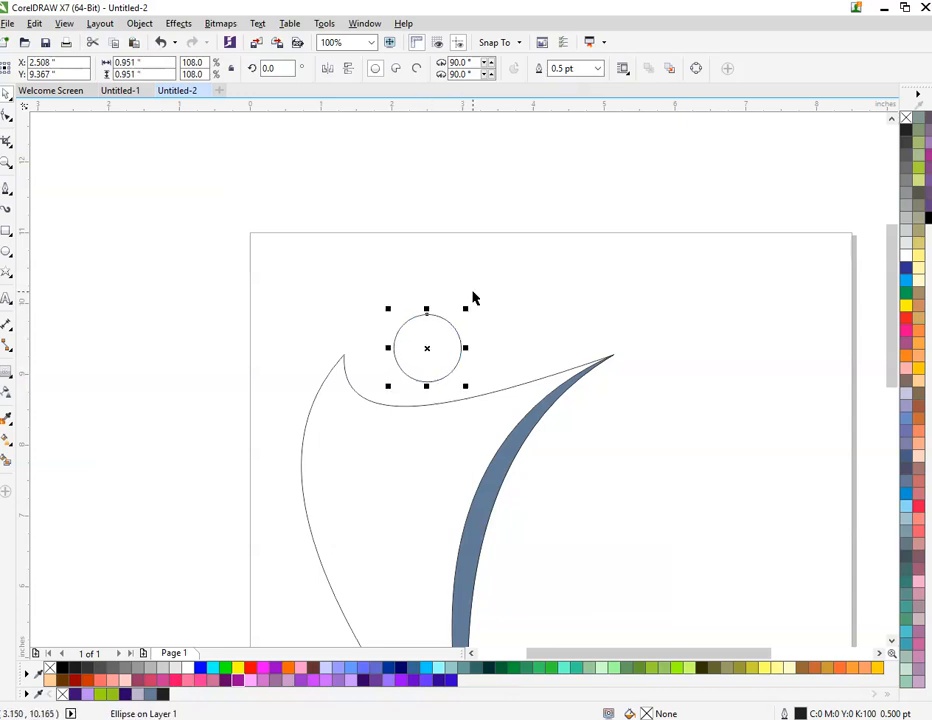
Step: Apply a linear black-to-white fountain fill to the circle, running from the body's upper left down to its bottom tip
scroll(474, 297, "down", 1)
scroll(494, 478, "up", 1)
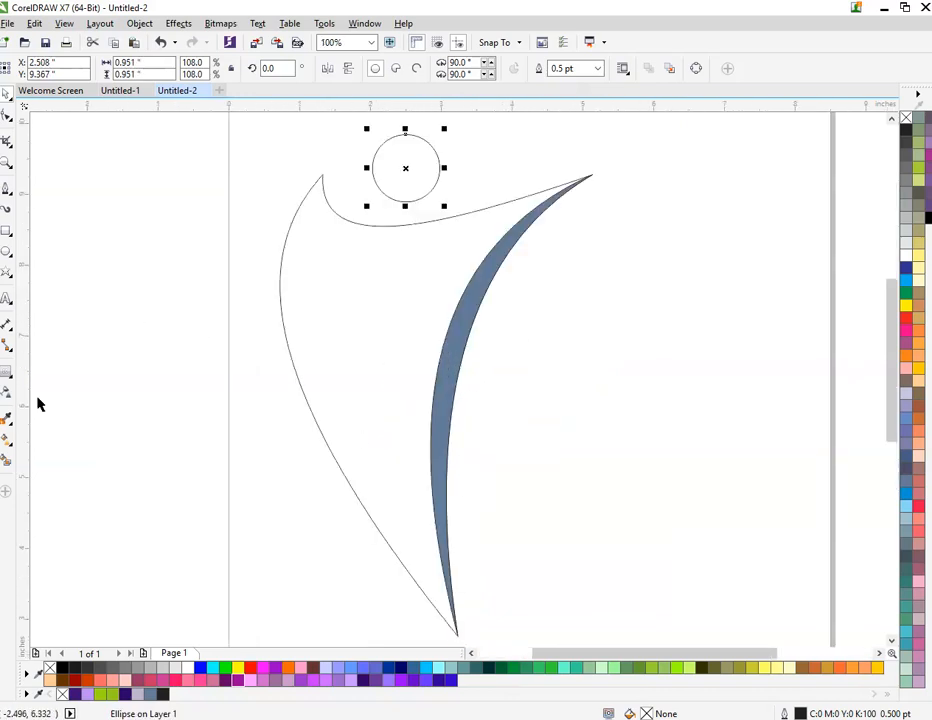
key("g")
left_click_drag(331, 236, 441, 598)
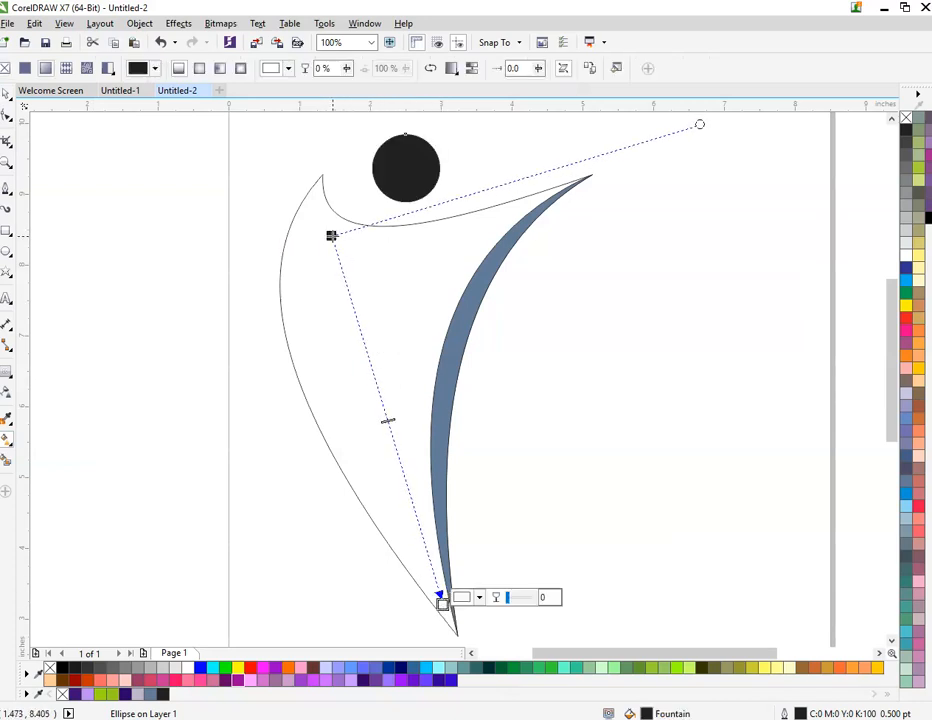
Step: Move the start of the circle's linear fountain fill up to the body's upper-left tip and recolour it dark purple
left_click_drag(331, 236, 325, 228)
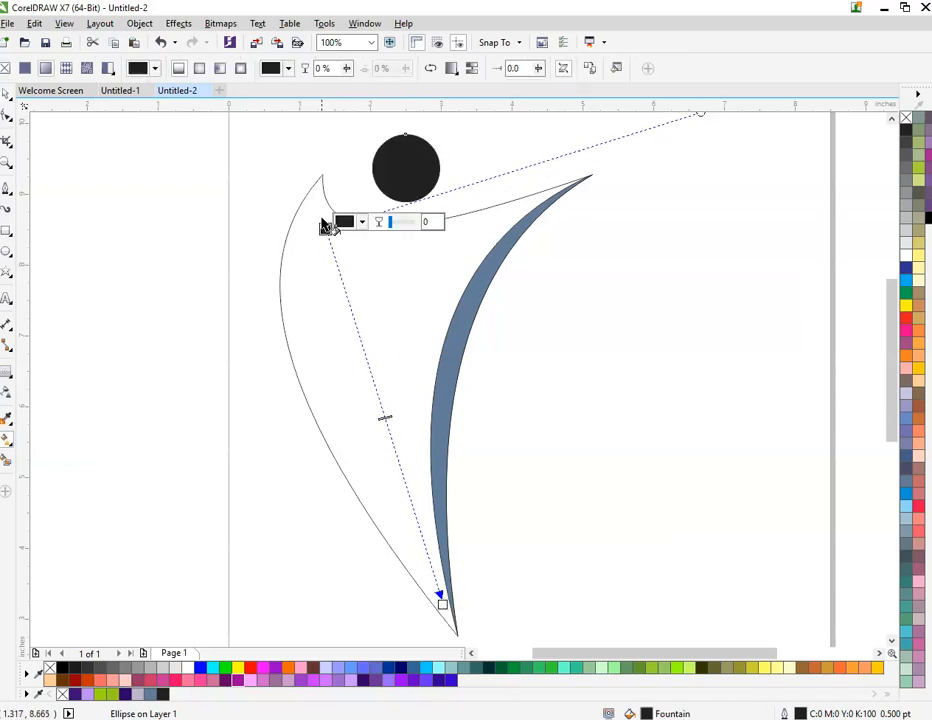
left_click_drag(326, 228, 318, 200)
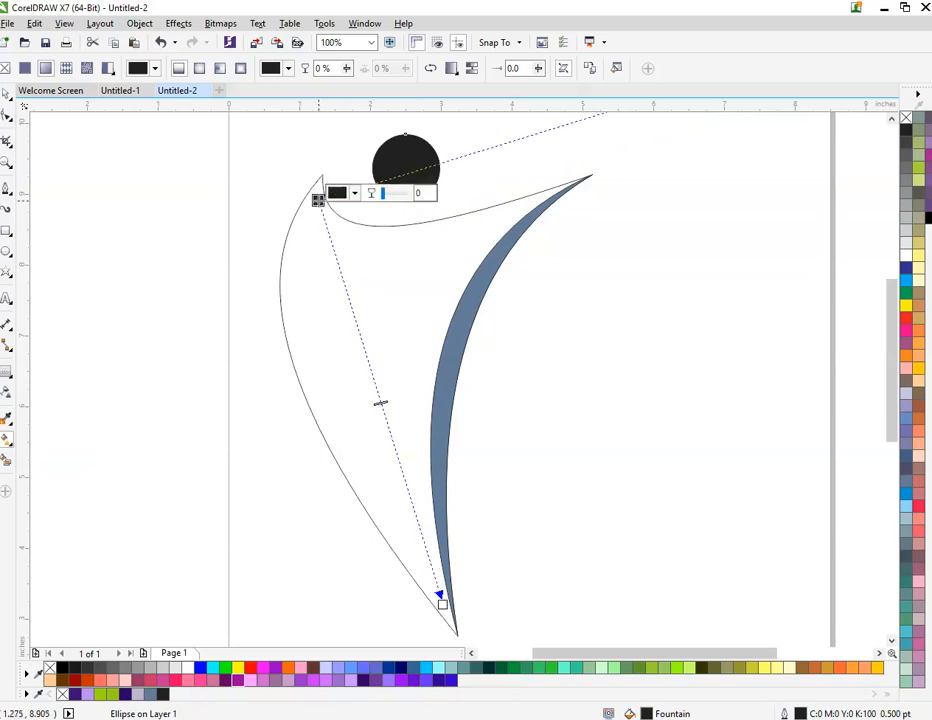
left_click(74, 694)
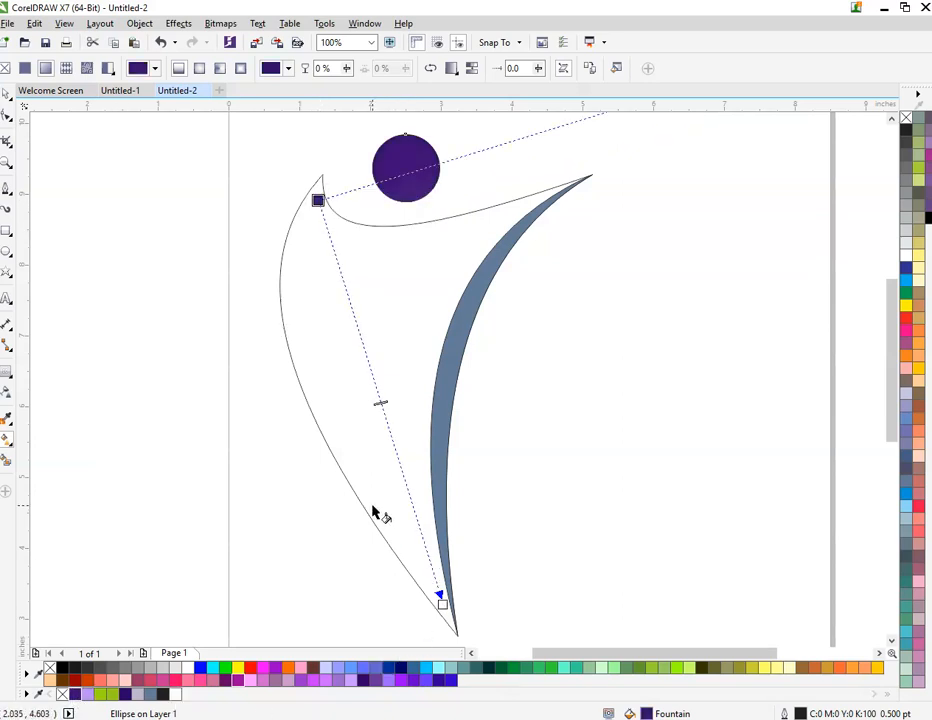
Step: Fill the body with a linear fountain from dark purple at its upper-left tip to light purple at its bottom tip, and the crescent with #2B0167
left_click(404, 352)
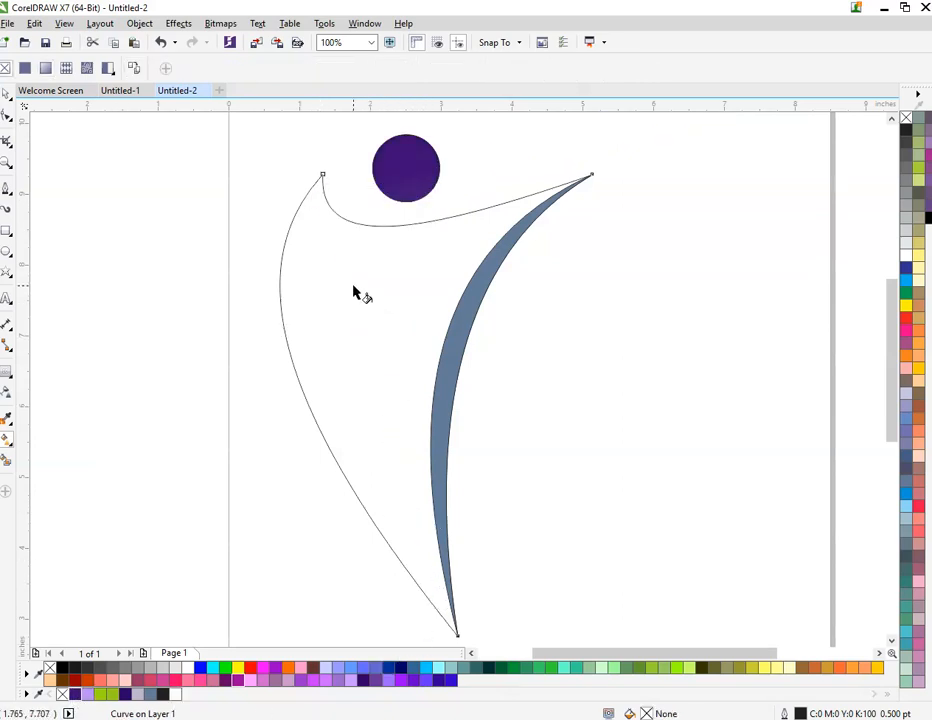
left_click_drag(315, 195, 449, 622)
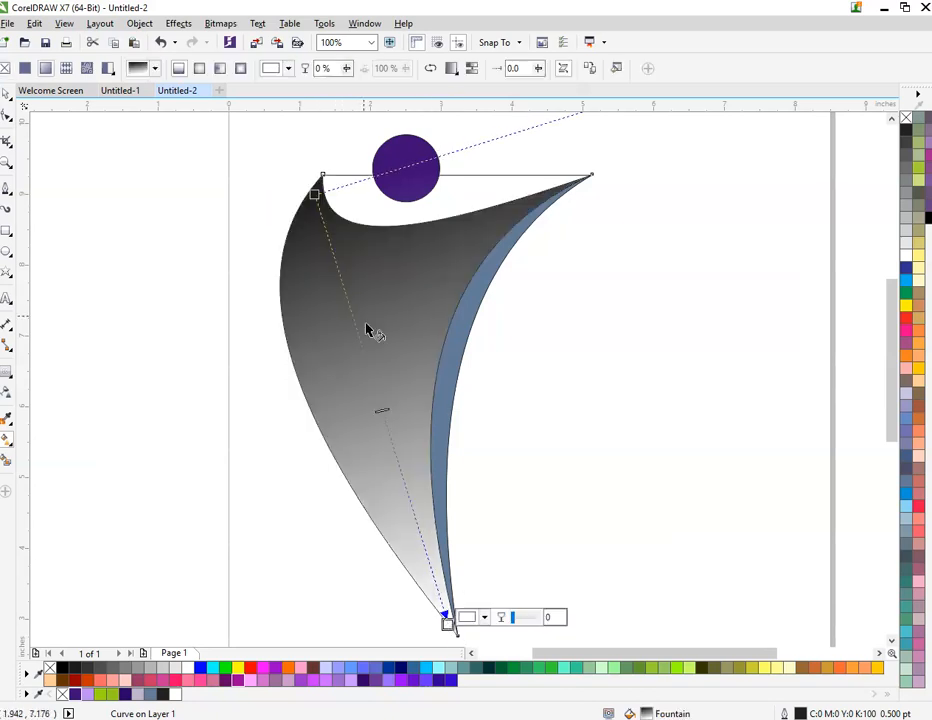
left_click(315, 195)
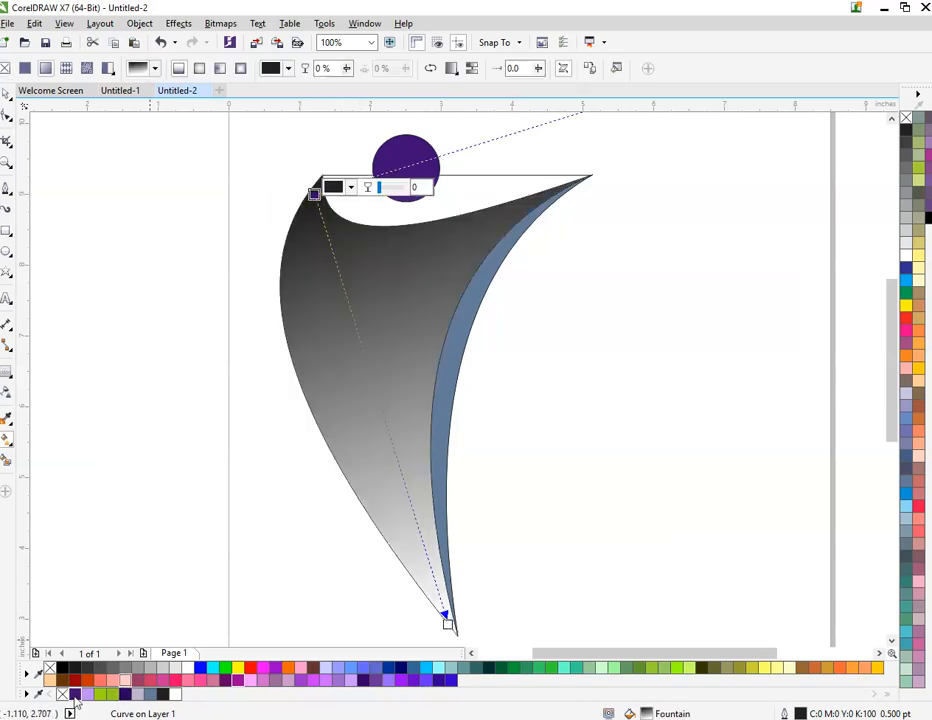
left_click(75, 693)
left_click(447, 619)
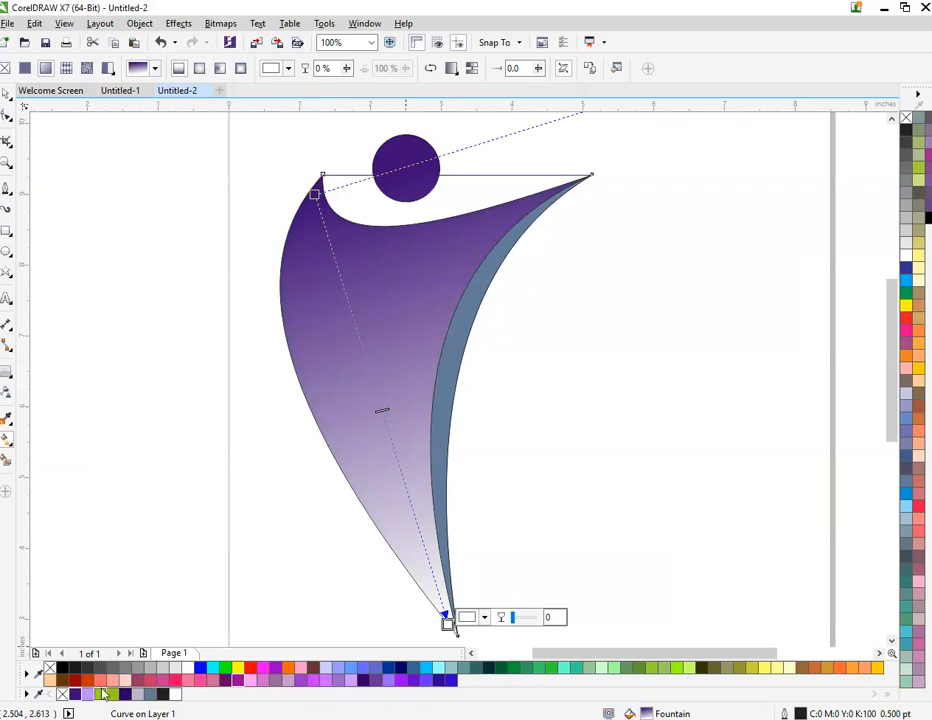
left_click(103, 692)
key("Escape")
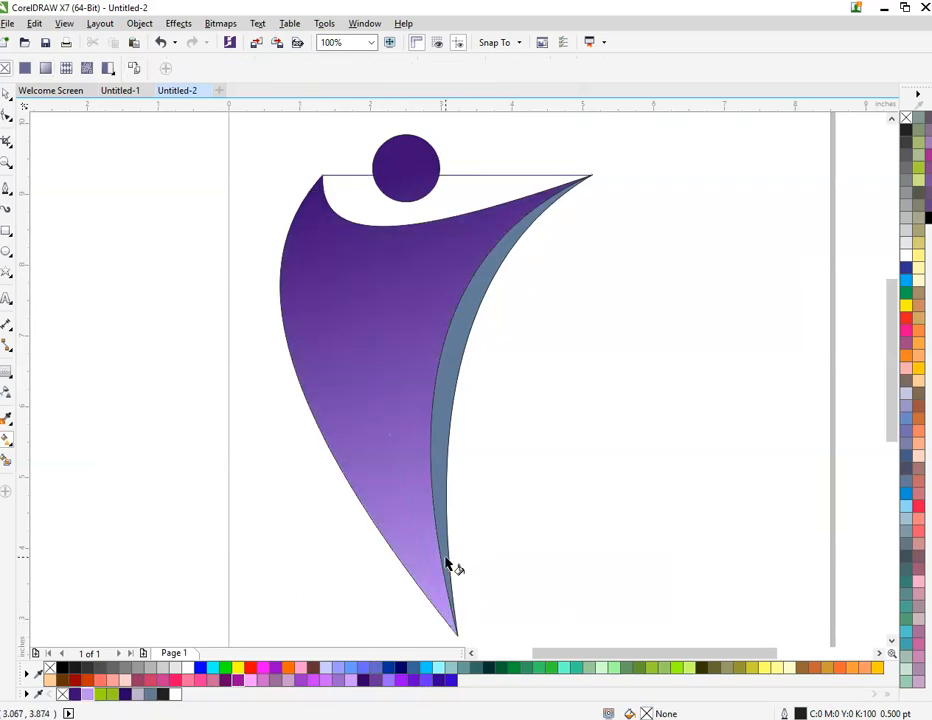
left_click(441, 465)
left_click(126, 694)
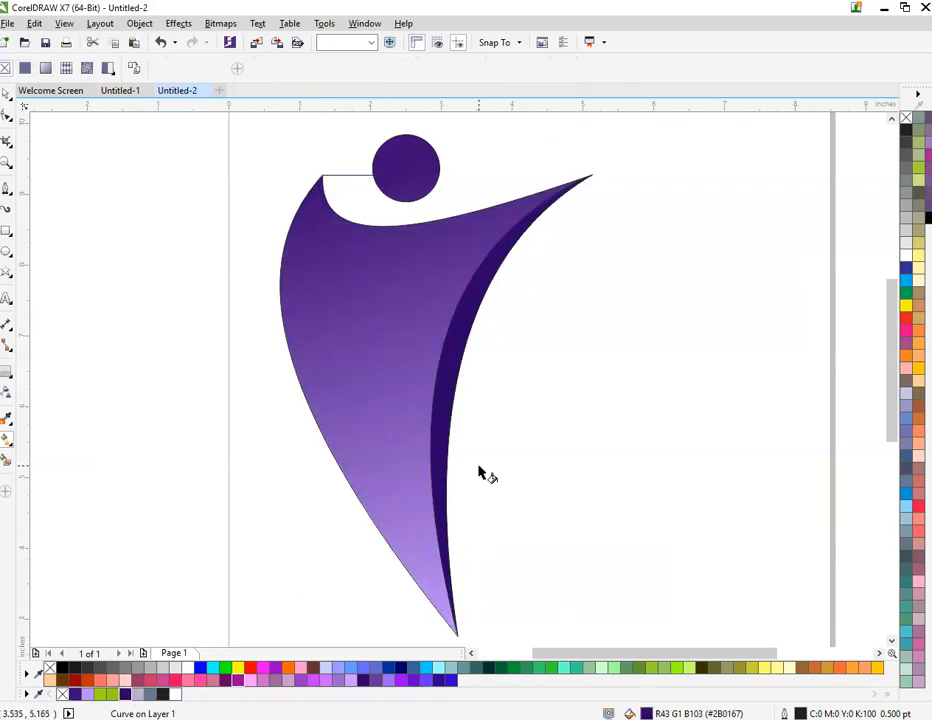
Step: Change the circle's fill to an elliptical fountain centred on it, with light purple in the middle and dark purple at the rim
left_click(412, 158)
scroll(416, 146, "up", 1)
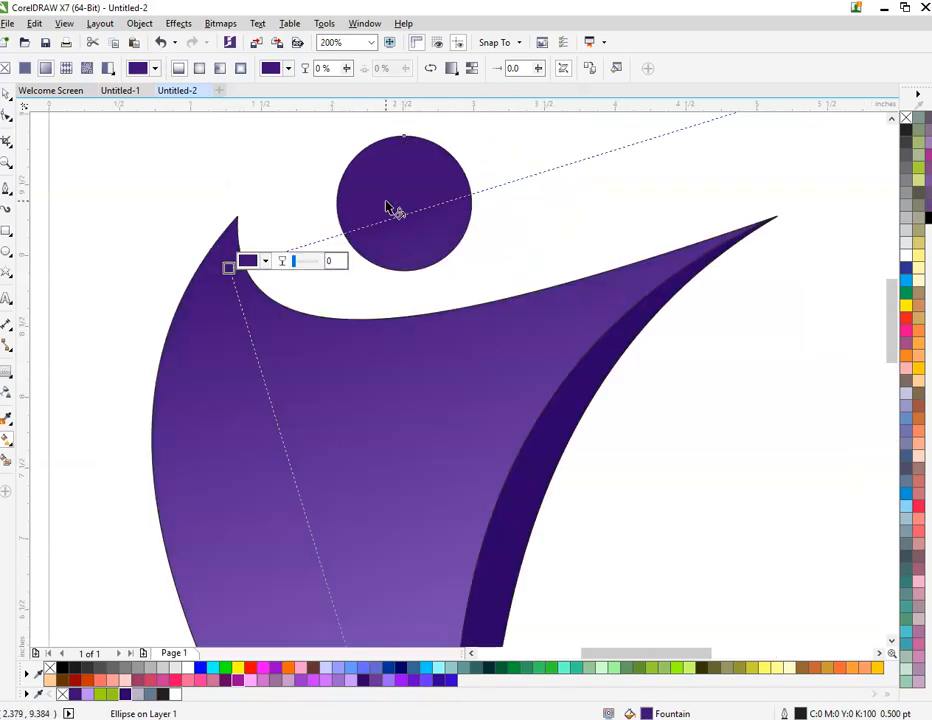
mouse_move(403, 202)
left_mouse_down()
mouse_move(470, 202)
mouse_move(403, 202)
left_mouse_up()
left_click(200, 68)
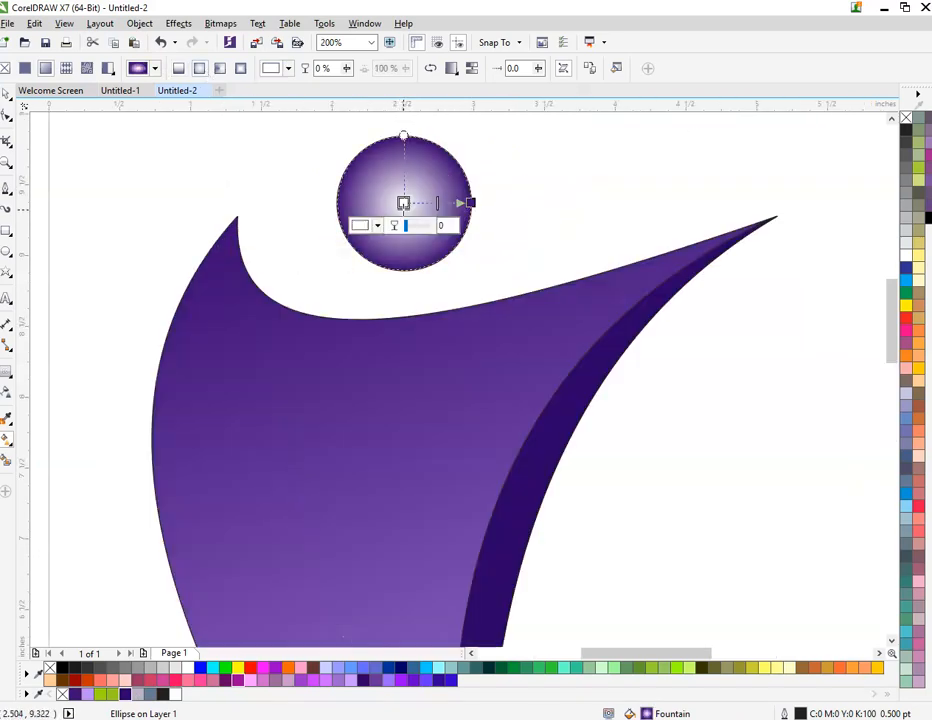
left_click(89, 695)
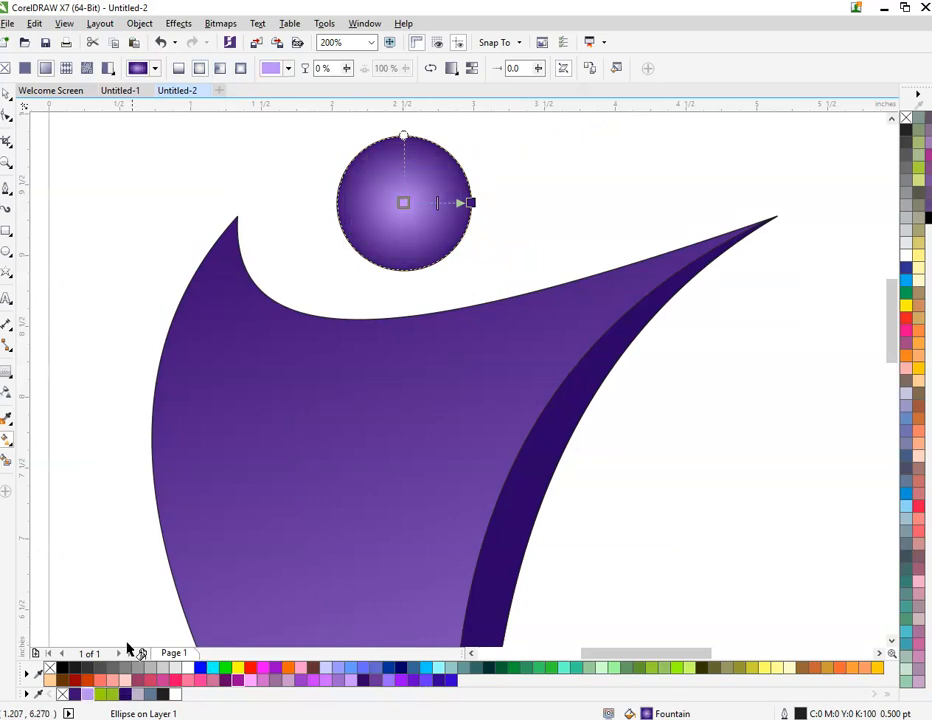
key("Escape")
scroll(293, 285, "down", 2)
scroll(301, 361, "up", 1)
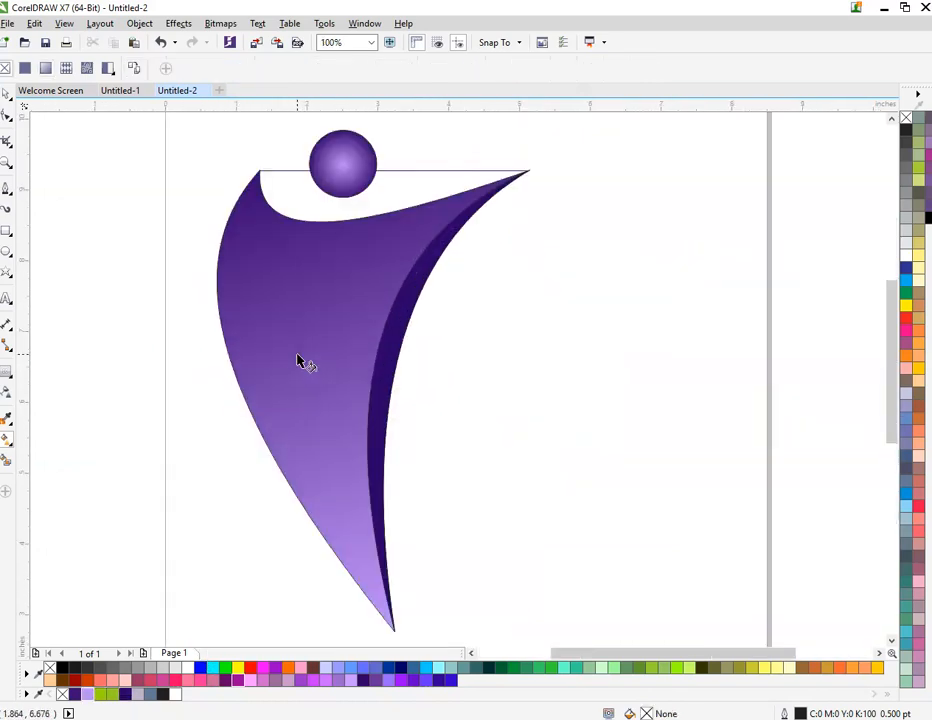
Step: Group the circle, body and crescent, and create a horizontally mirrored copy of the group to the right of the original
scroll(230, 380, "down", 1)
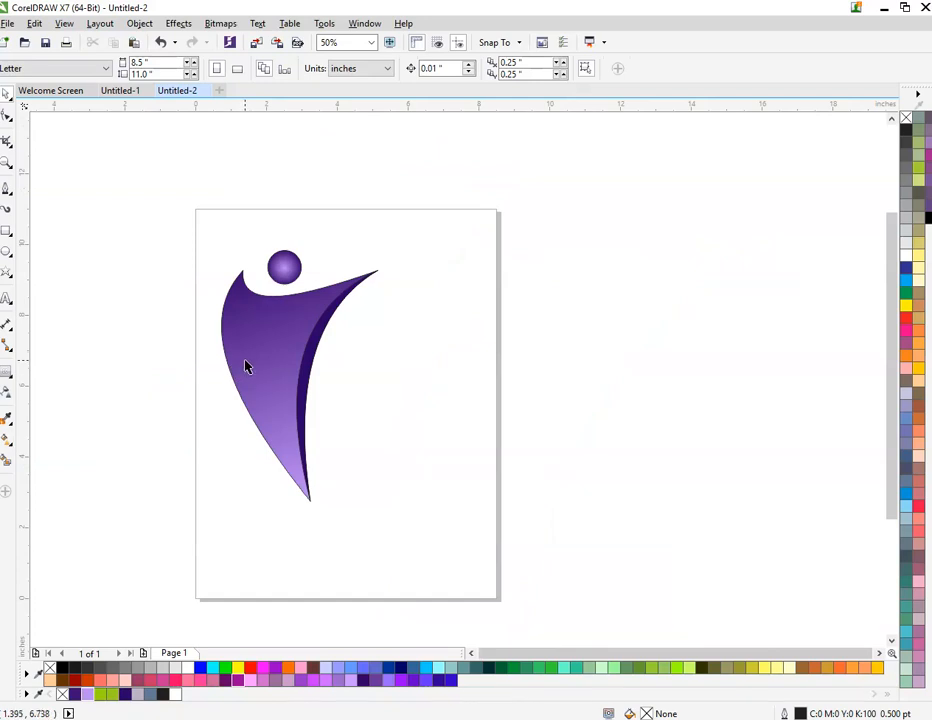
left_click_drag(177, 207, 452, 611)
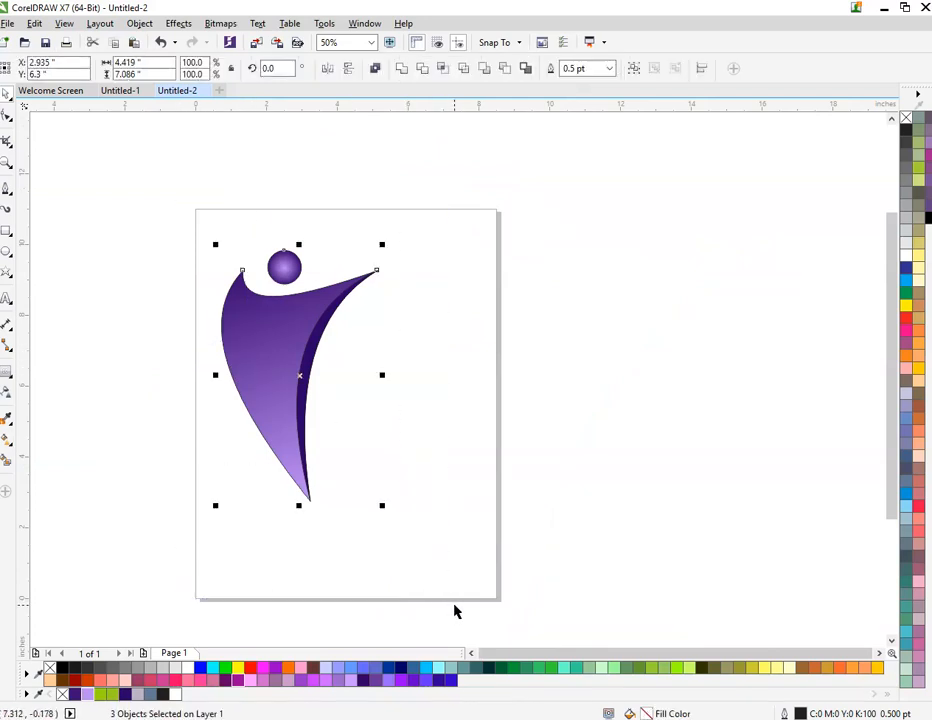
key("ctrl+g")
left_click_drag(216, 374, 538, 374)
key("ctrl+z")
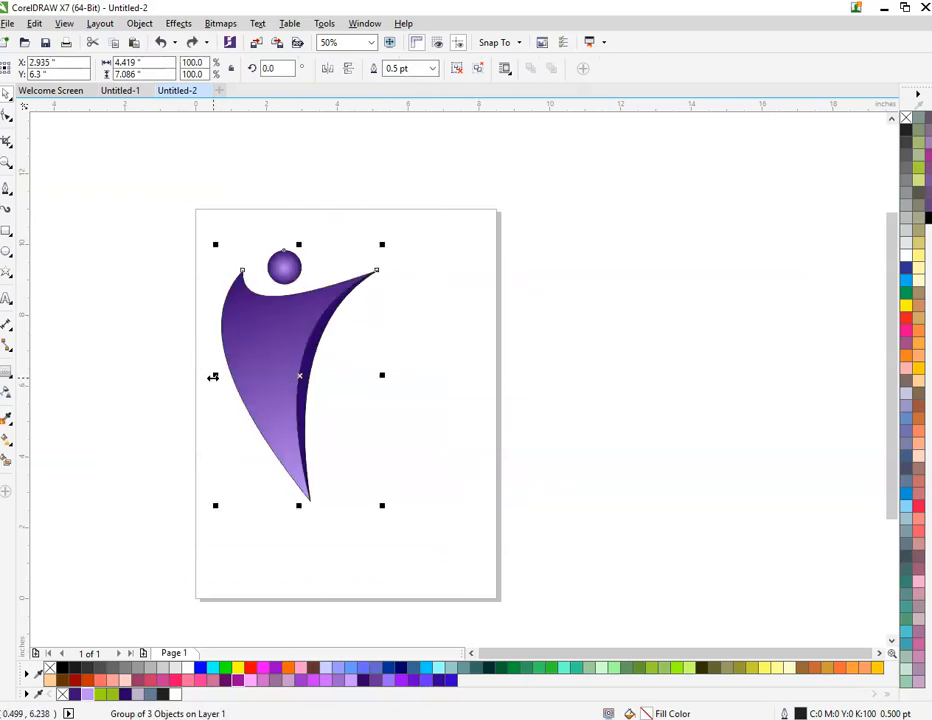
left_click_drag(213, 376, 372, 376)
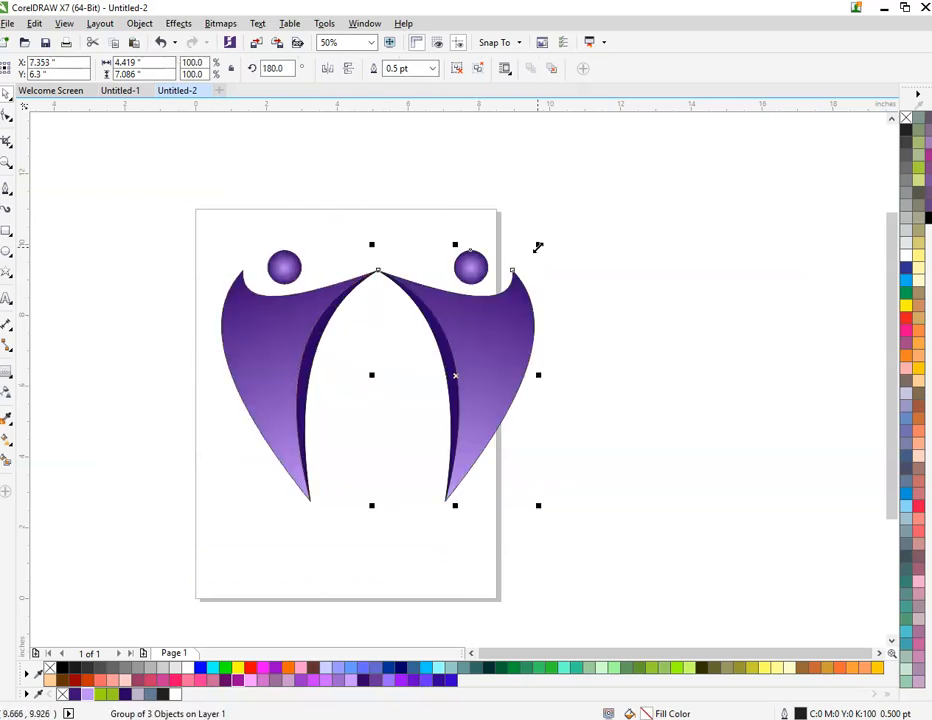
Step: Shrink the mirrored figure to about 64% so its tip overlaps the large figure's crescent, and ungroup it
left_click_drag(538, 246, 524, 297)
mouse_move(476, 387)
left_mouse_down()
mouse_move(398, 428)
mouse_move(399, 400)
mouse_move(381, 427)
mouse_move(395, 406)
mouse_move(388, 403)
mouse_move(467, 392)
mouse_move(431, 403)
mouse_move(461, 400)
left_mouse_up()
scroll(339, 408, "up", 1)
key("ctrl+u")
left_click(548, 421)
key("ctrl+z")
key("ctrl+z")
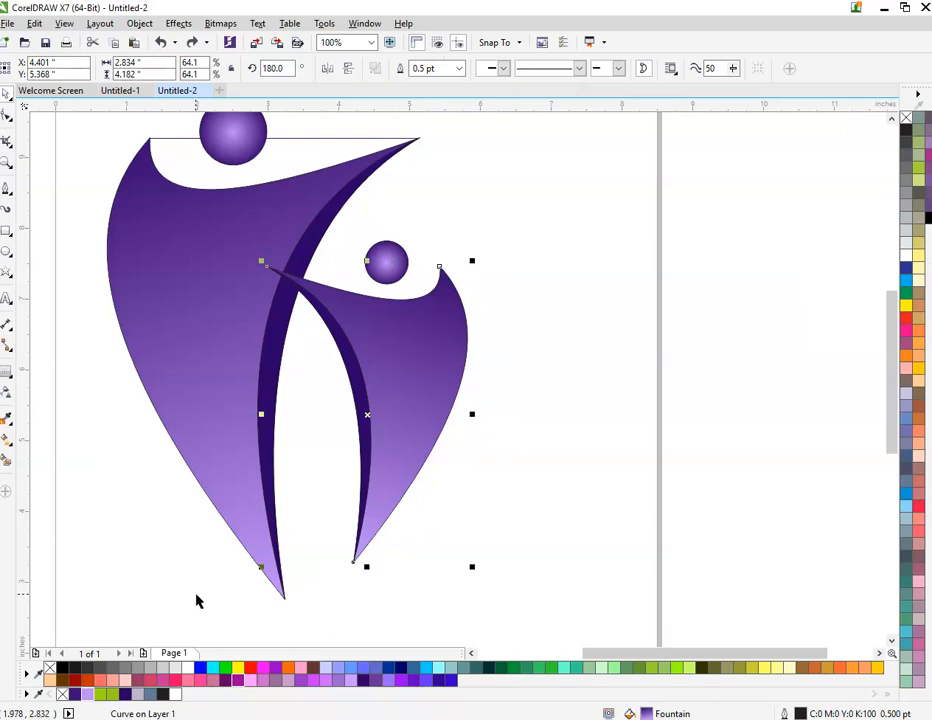
Step: Fill the small figure's body with solid lime green and its crescent with green #9ACA20
left_click(101, 693)
left_click(395, 516)
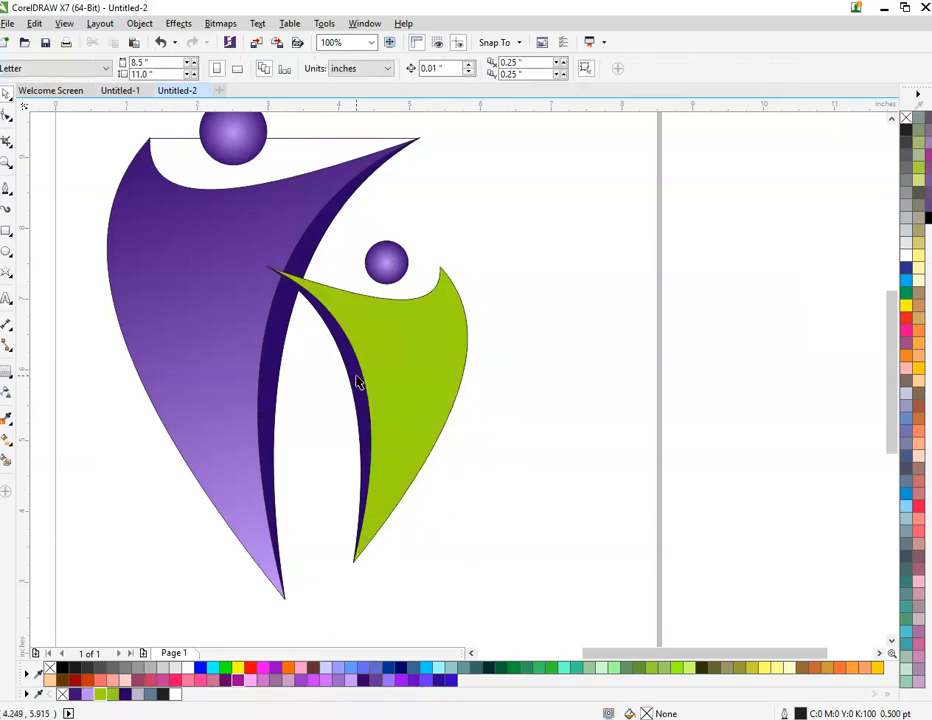
left_click(357, 377)
left_click(114, 693)
left_click(376, 286)
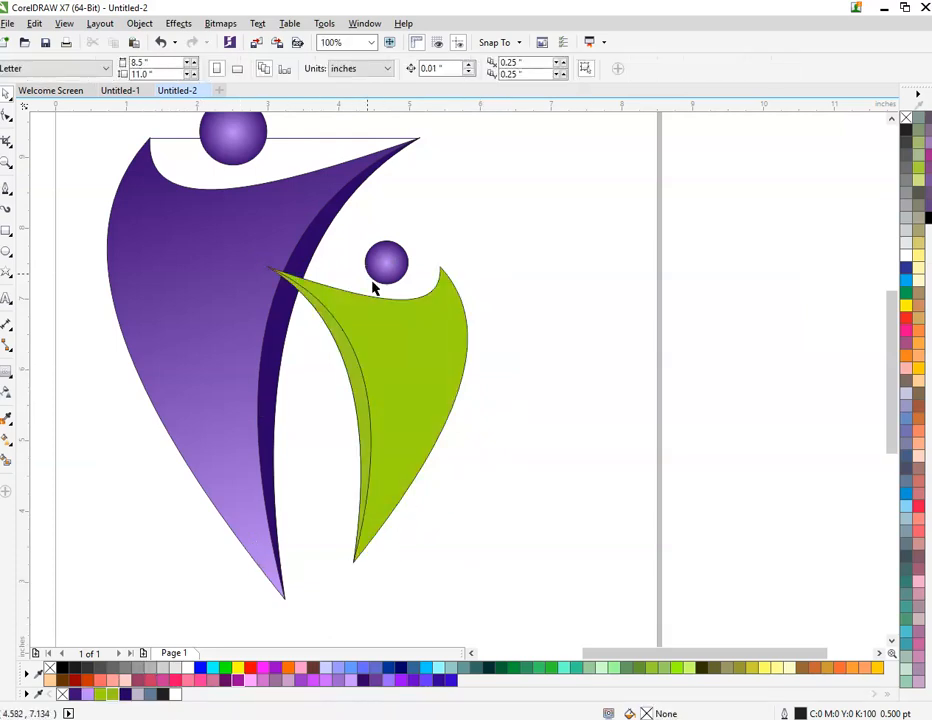
scroll(357, 265, "up", 1)
left_click_drag(441, 272, 464, 245)
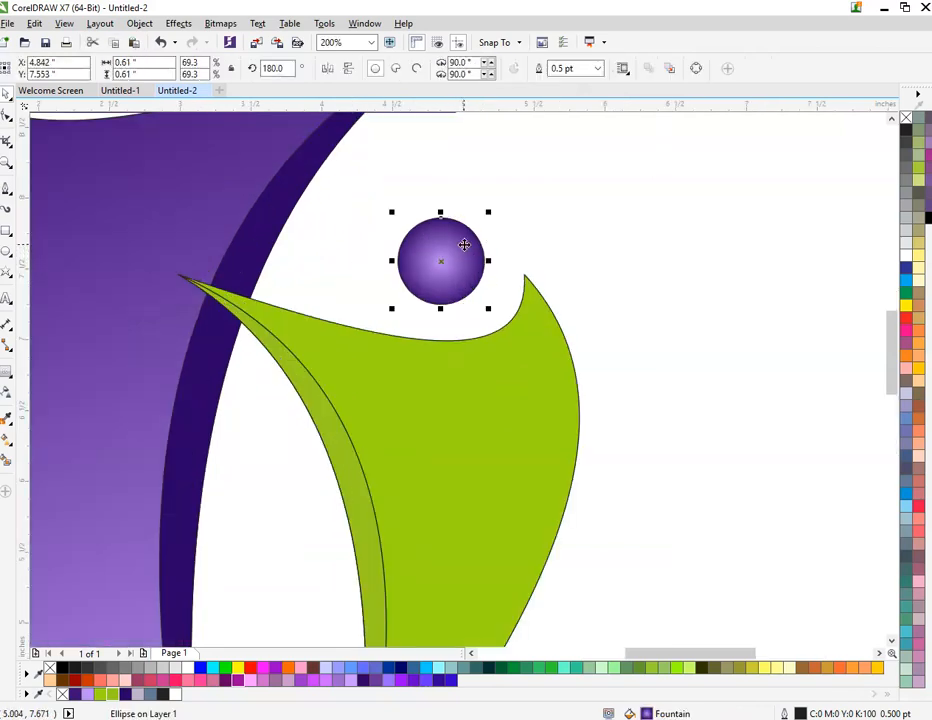
key("ctrl+z")
scroll(446, 264, "down", 1)
scroll(449, 342, "up", 1)
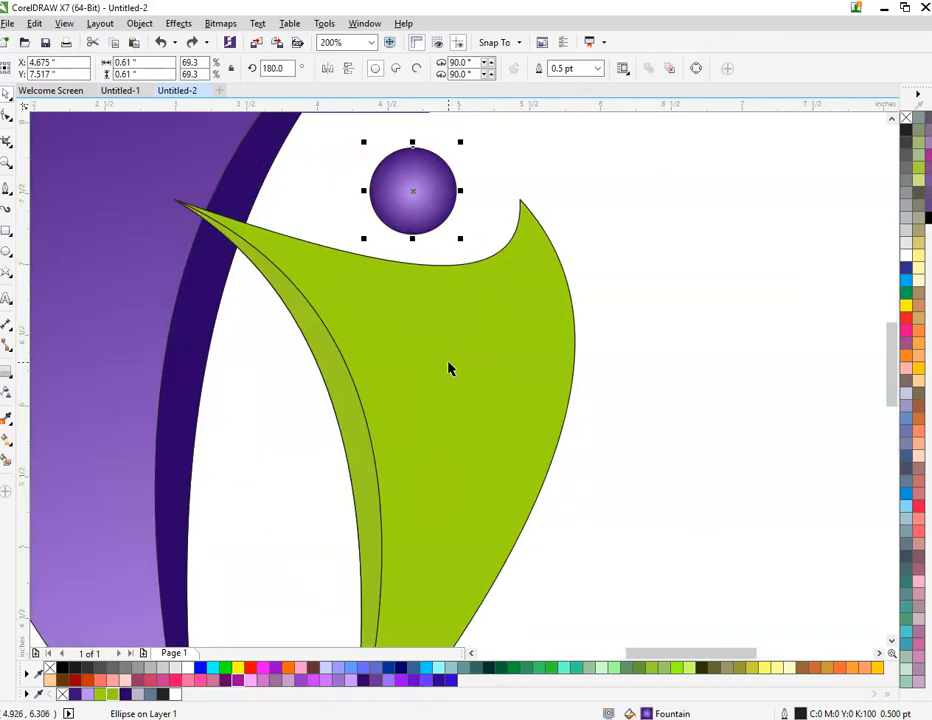
Step: Darken the small figure's crescent fill to green #8FBD1B
left_click(352, 405)
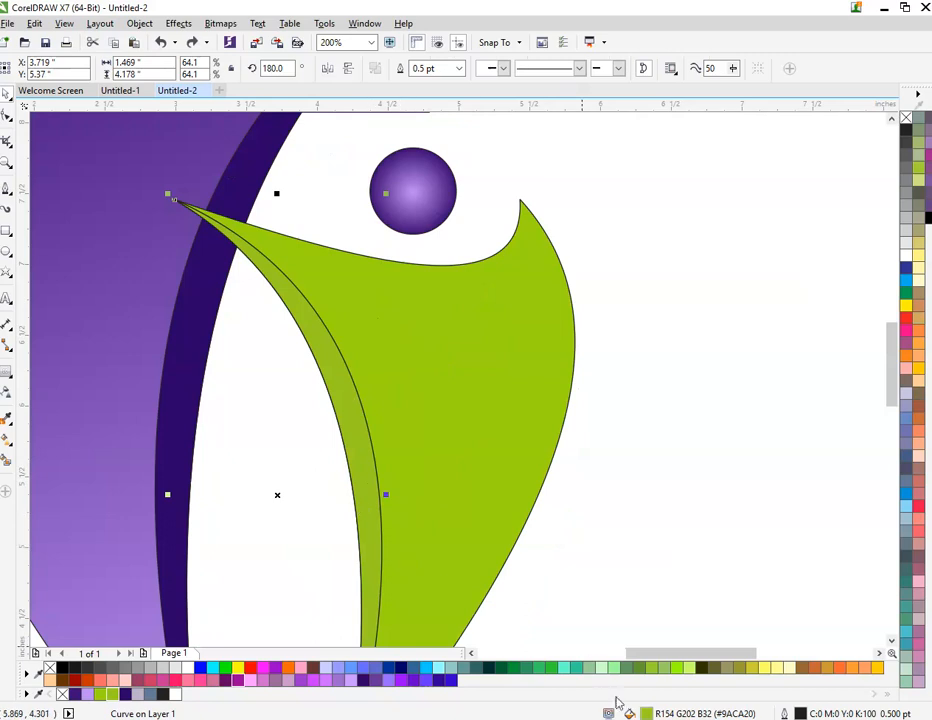
double_click(645, 713)
left_click(346, 338)
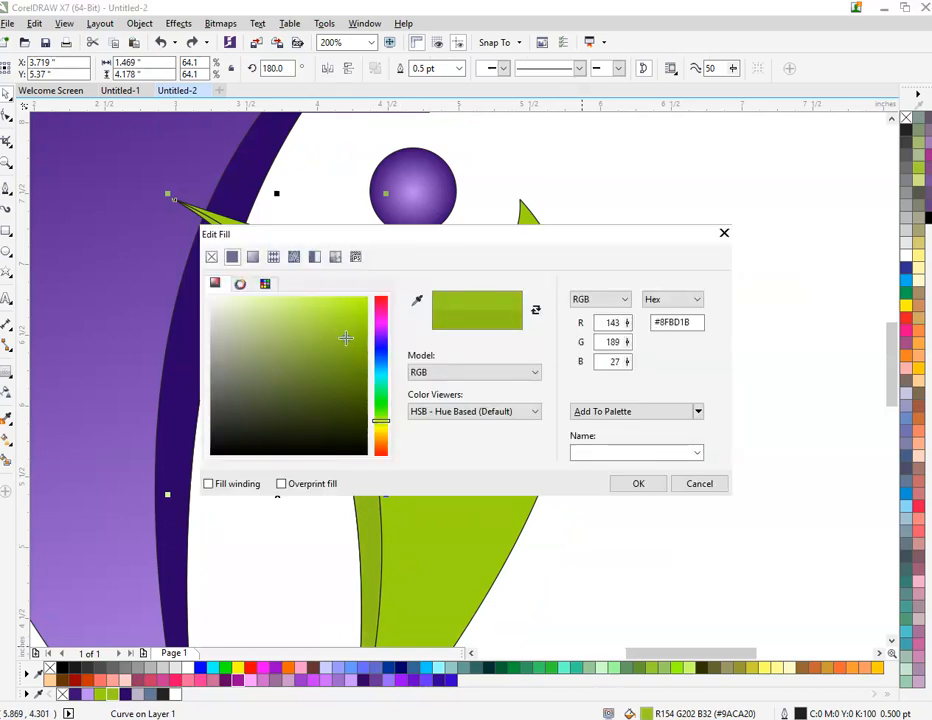
left_click(638, 483)
key("Escape")
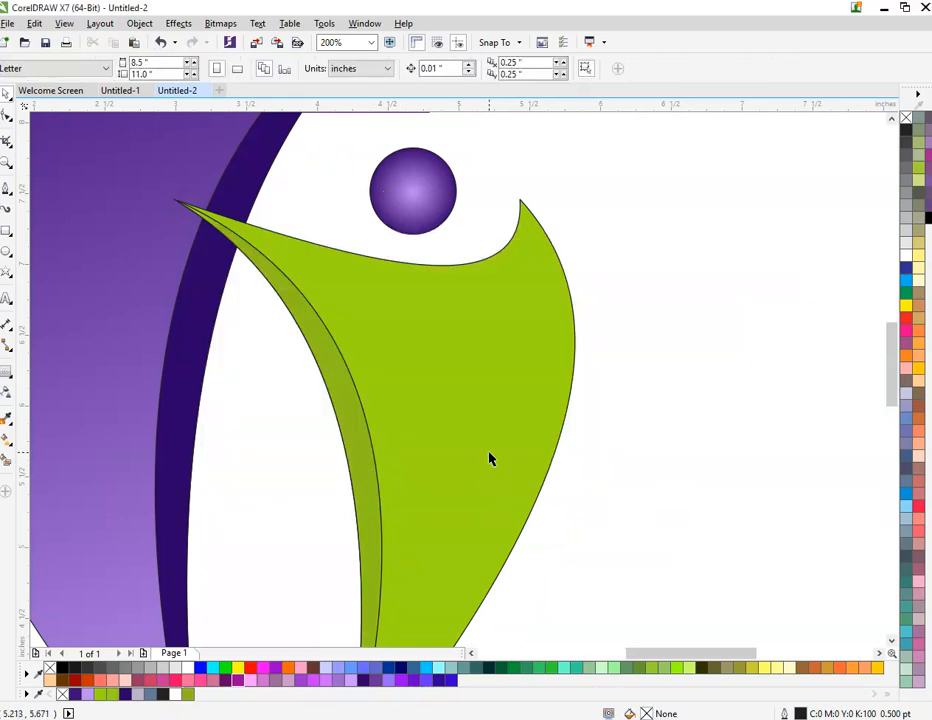
Step: Set the centre colour of the small circle's elliptical fountain fill to green #9DD710
left_click(411, 190)
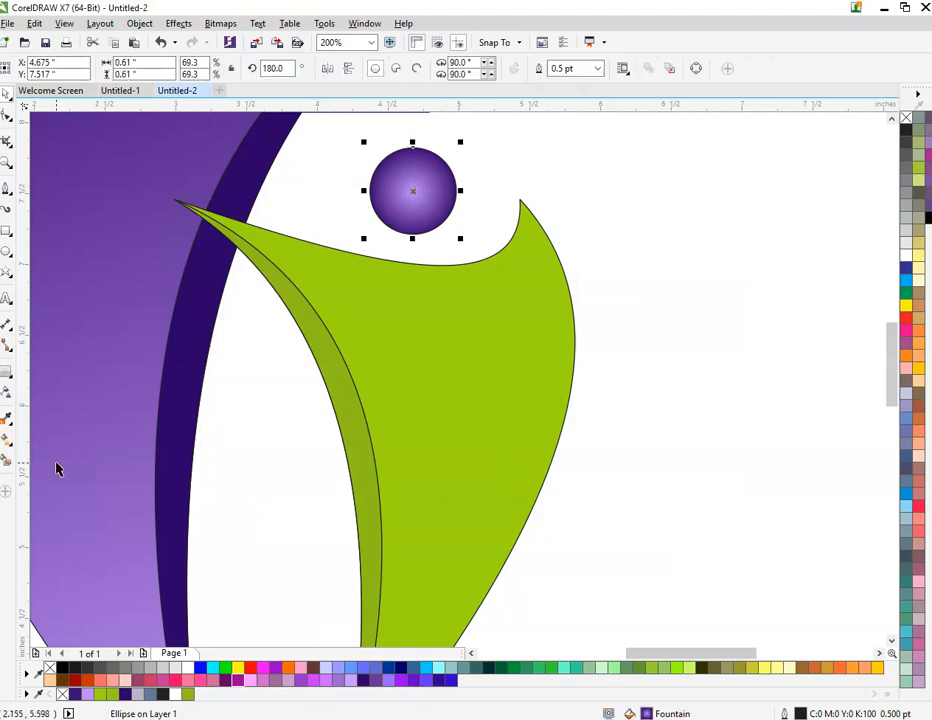
left_click(7, 438)
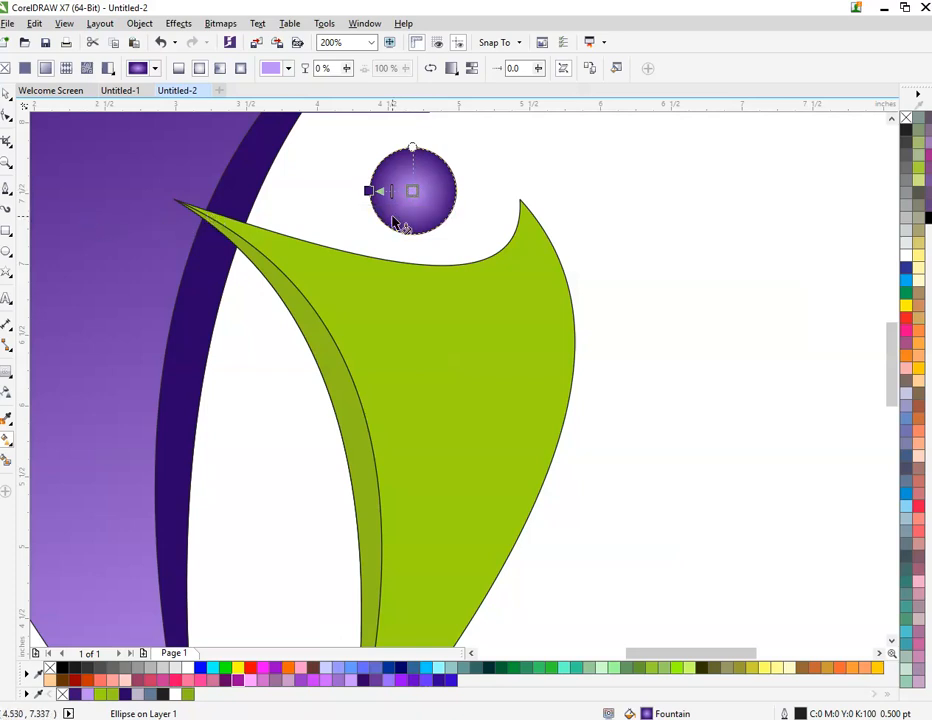
left_click(413, 192)
left_click(386, 213)
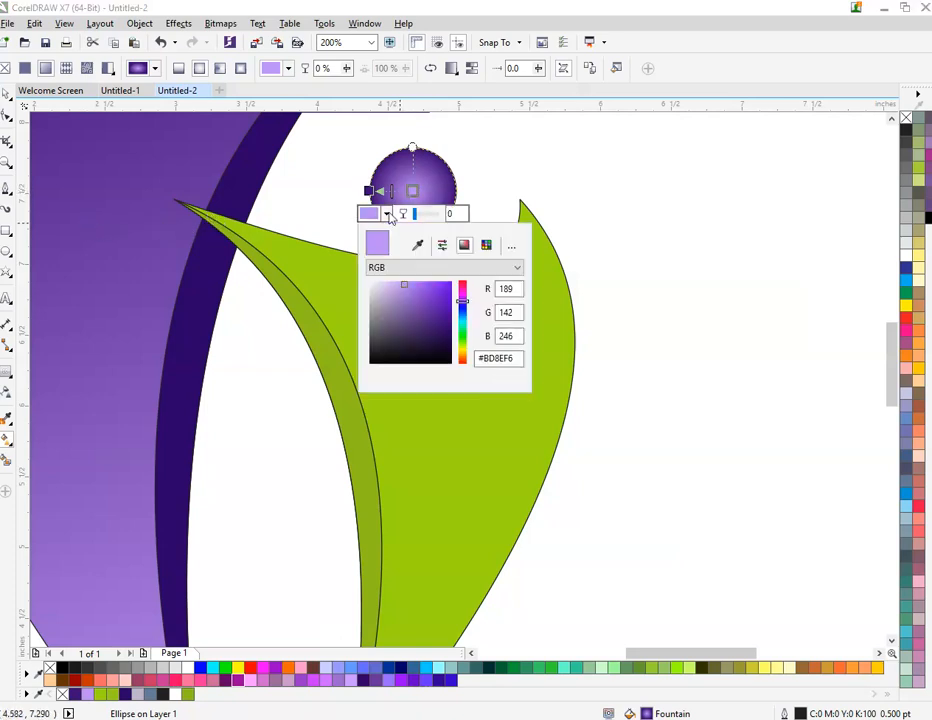
left_click(418, 246)
left_click(343, 243)
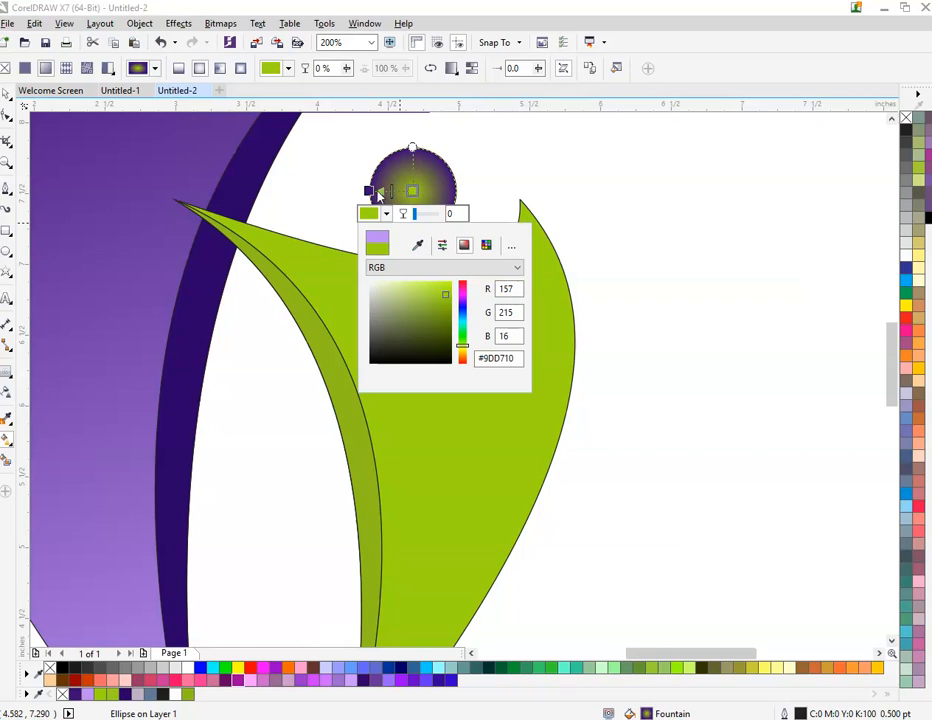
Step: Sample the small crescent's green for the outer colour of the small circle's fountain fill and darken it to #729C09
left_click(372, 192)
left_click(368, 191)
left_click(343, 213)
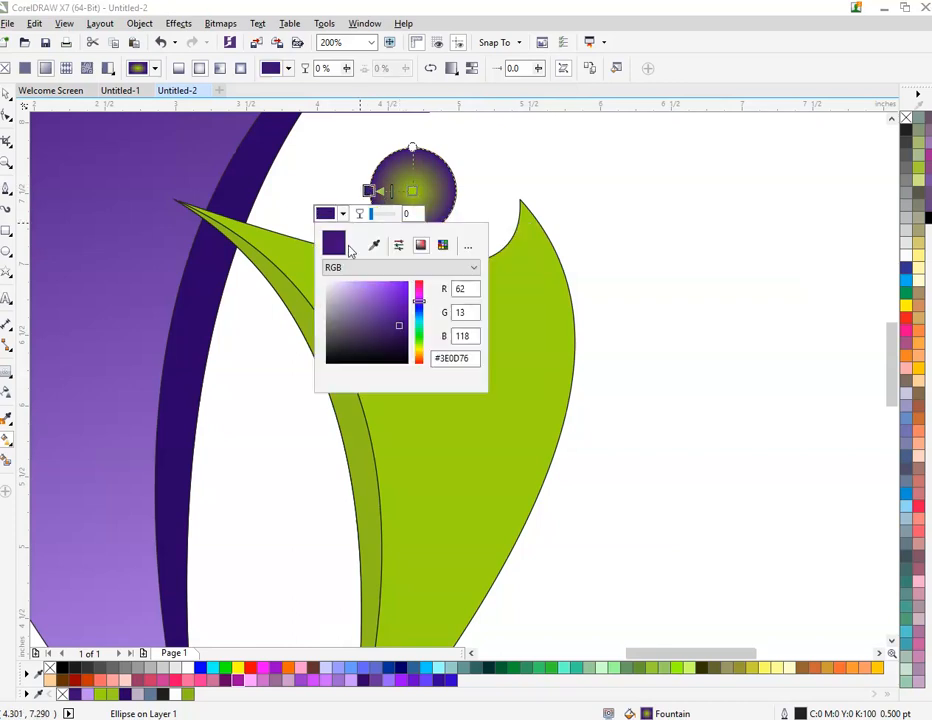
left_click(372, 250)
left_click(349, 414)
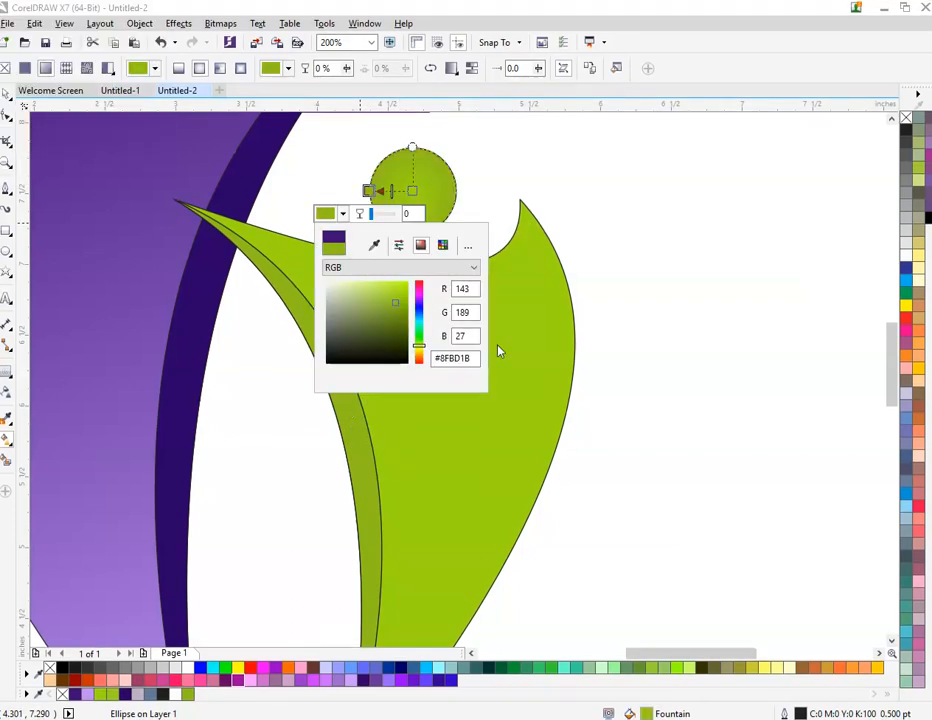
left_click_drag(404, 317, 404, 319)
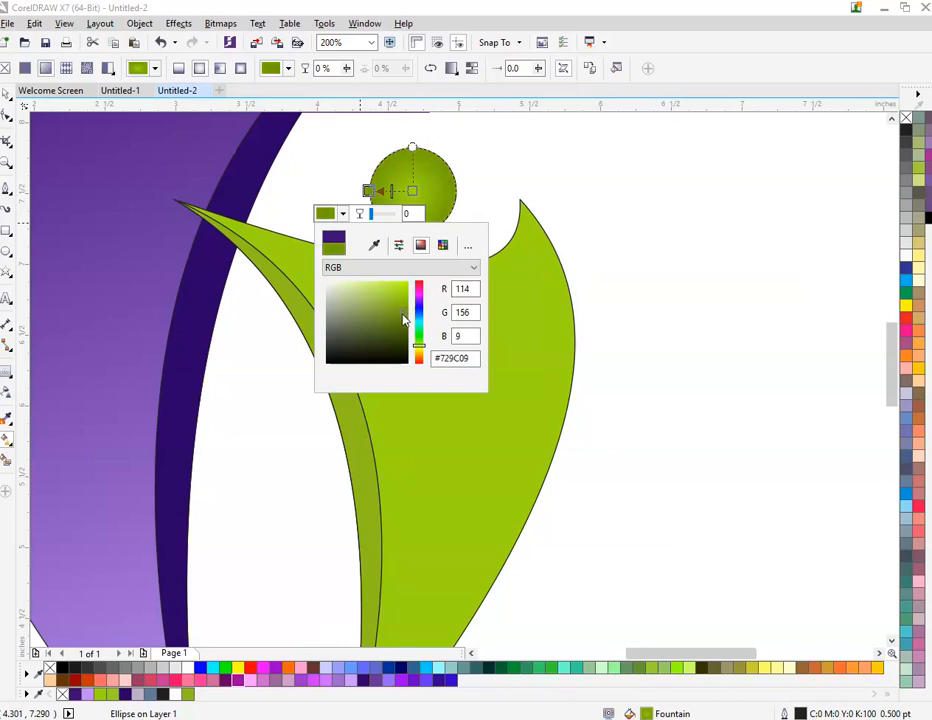
left_click(642, 252)
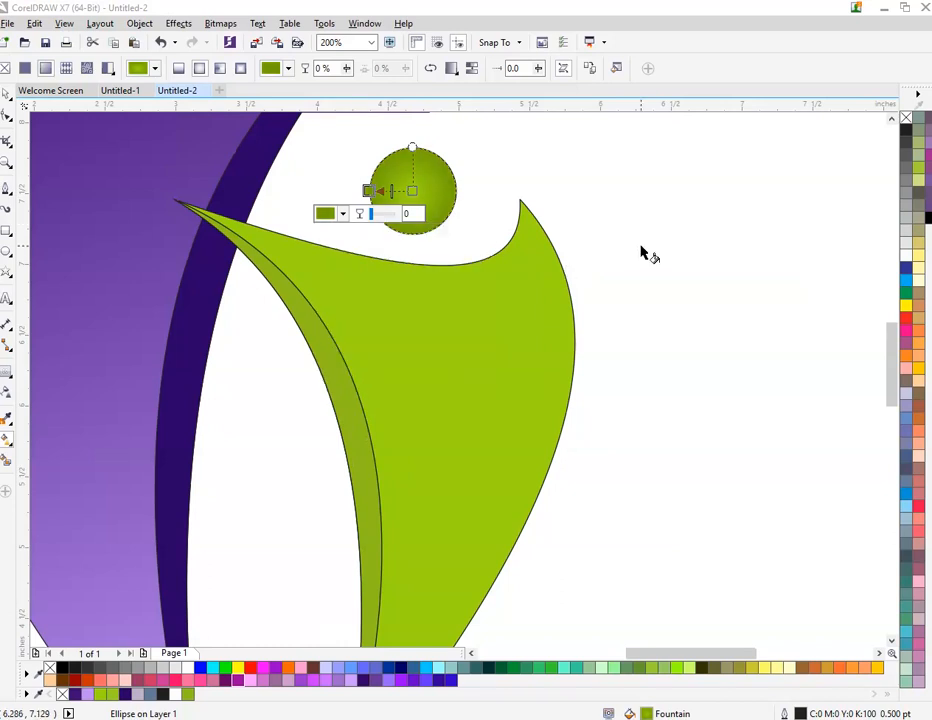
Step: Remove the outlines from all the parts of both figures
left_click(6, 94)
scroll(426, 304, "down", 3)
scroll(424, 283, "up", 1)
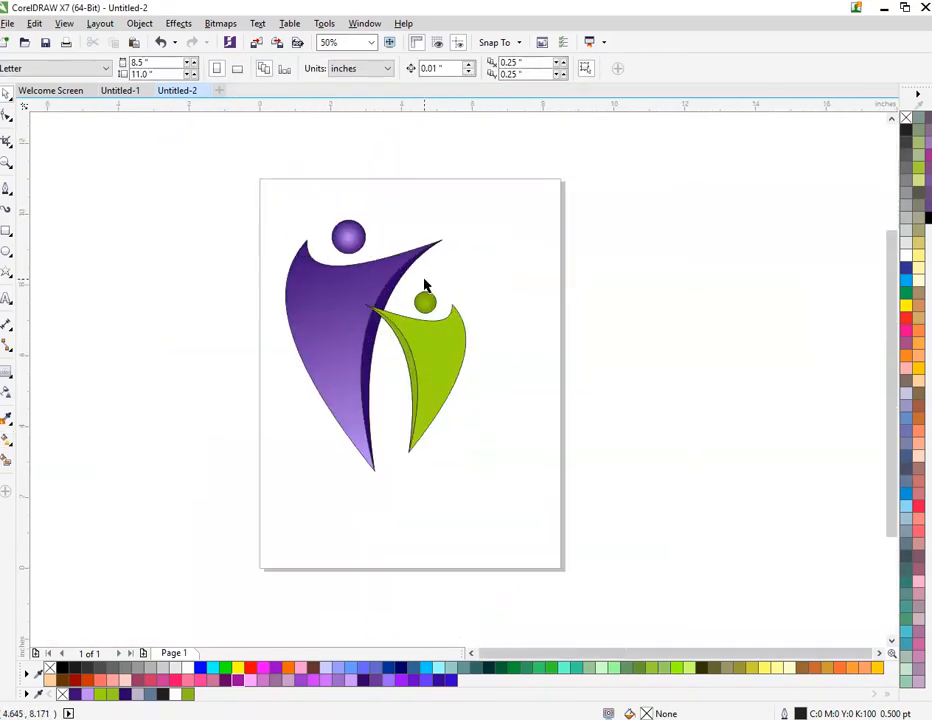
left_click_drag(245, 187, 541, 566)
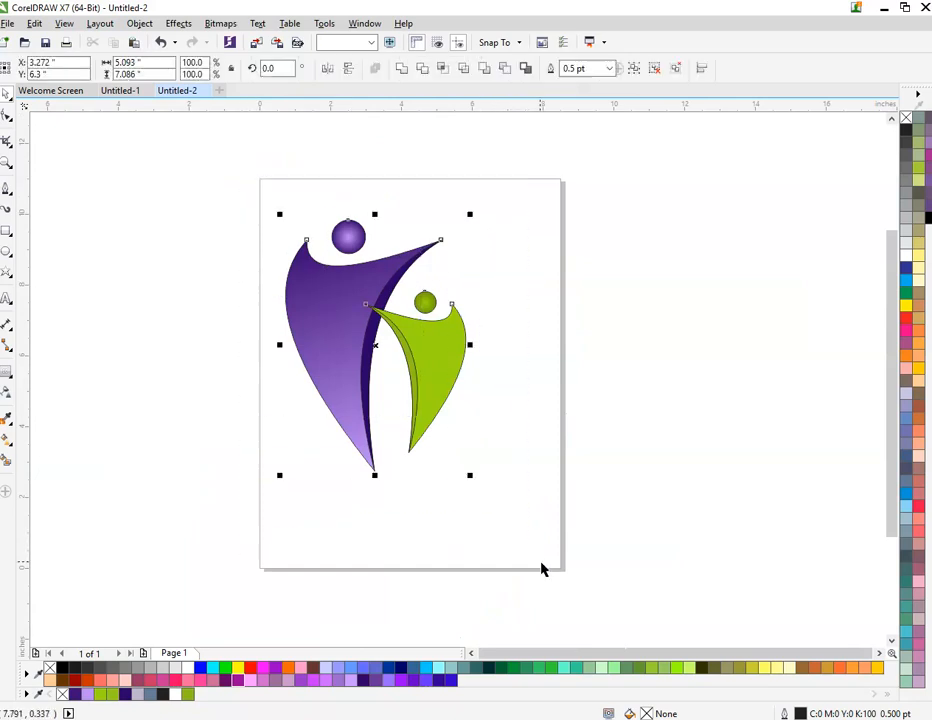
right_click(906, 118)
left_click(447, 243)
Step: Group the green figure's body, crescent and head, rotate the group to about 355.5 degrees and shift it slightly down
scroll(450, 344, "up", 1)
left_click_drag(563, 192, 234, 590)
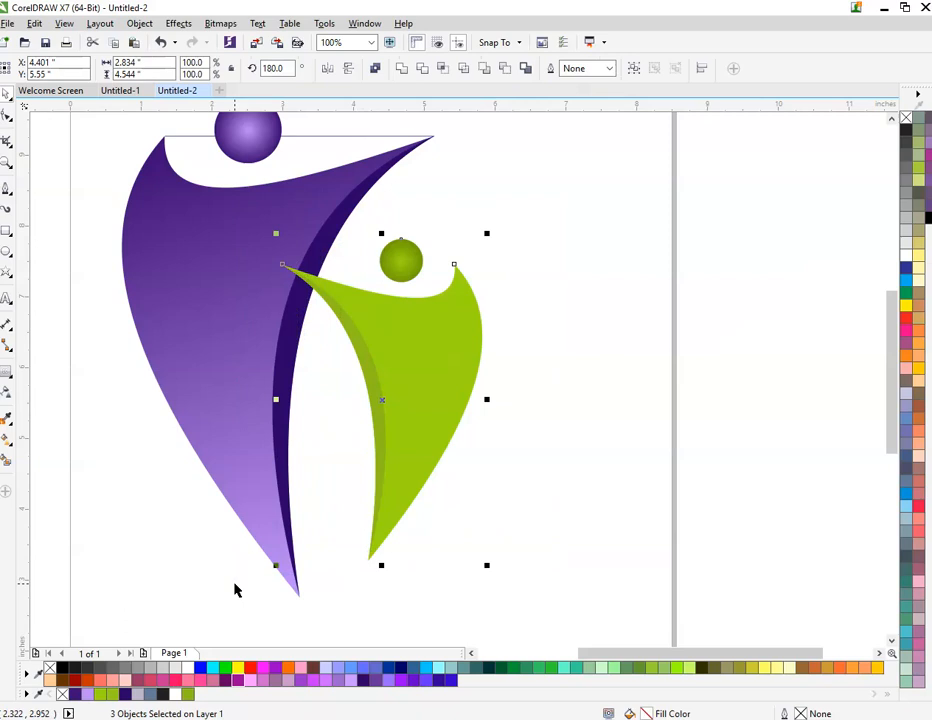
key("ctrl+g")
left_click(395, 381)
left_click_drag(485, 235, 502, 244)
left_click(506, 377)
left_click_drag(465, 377, 464, 386)
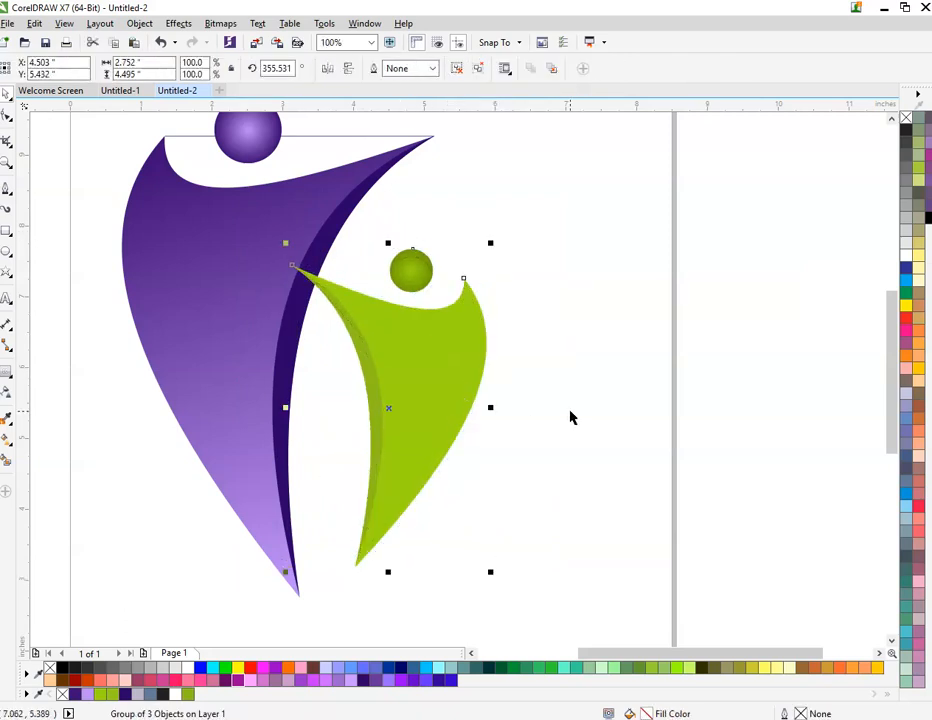
left_click(570, 413)
Step: Draw a five-pointed star between the two figures, scale it to about 2.35 by 2.24 inches and centre it over the gap
left_click(5, 281)
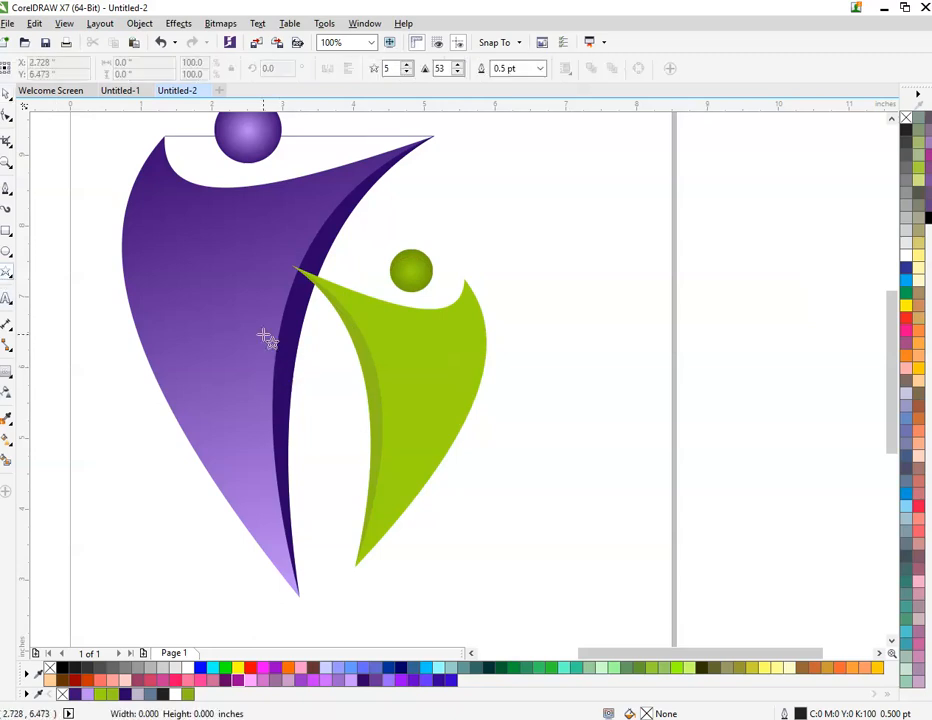
left_click_drag(268, 338, 422, 514)
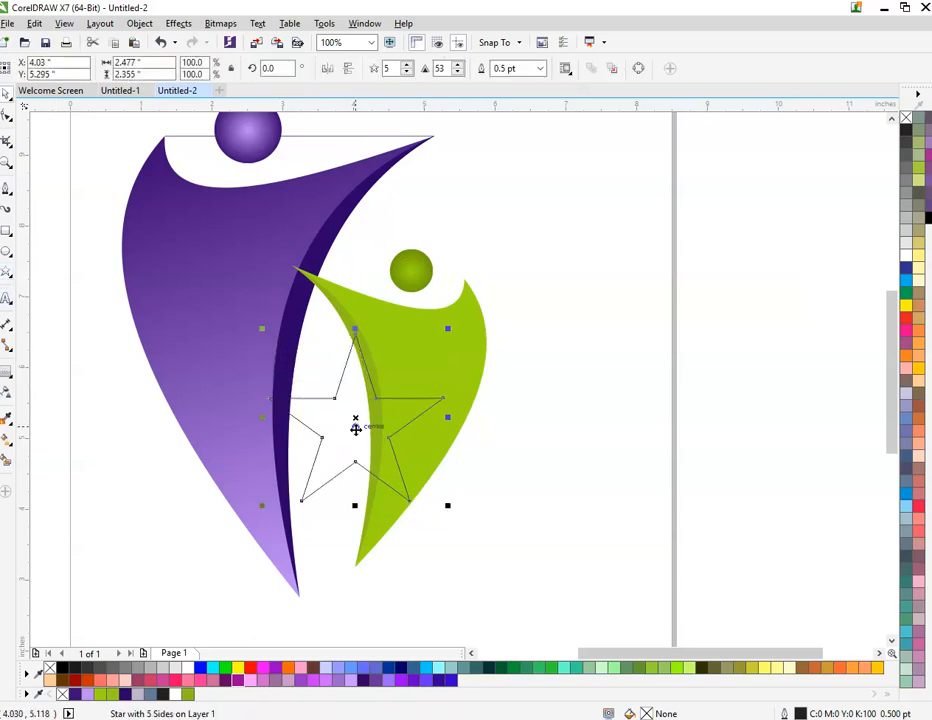
left_click_drag(358, 424, 326, 410)
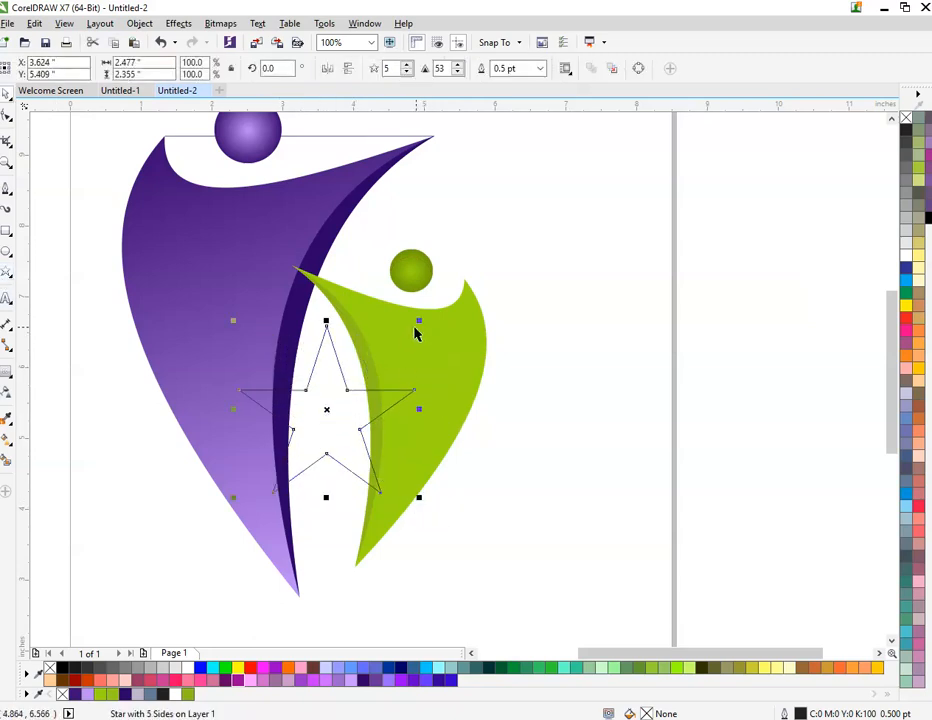
left_click_drag(418, 322, 415, 326)
left_click_drag(319, 383, 314, 387)
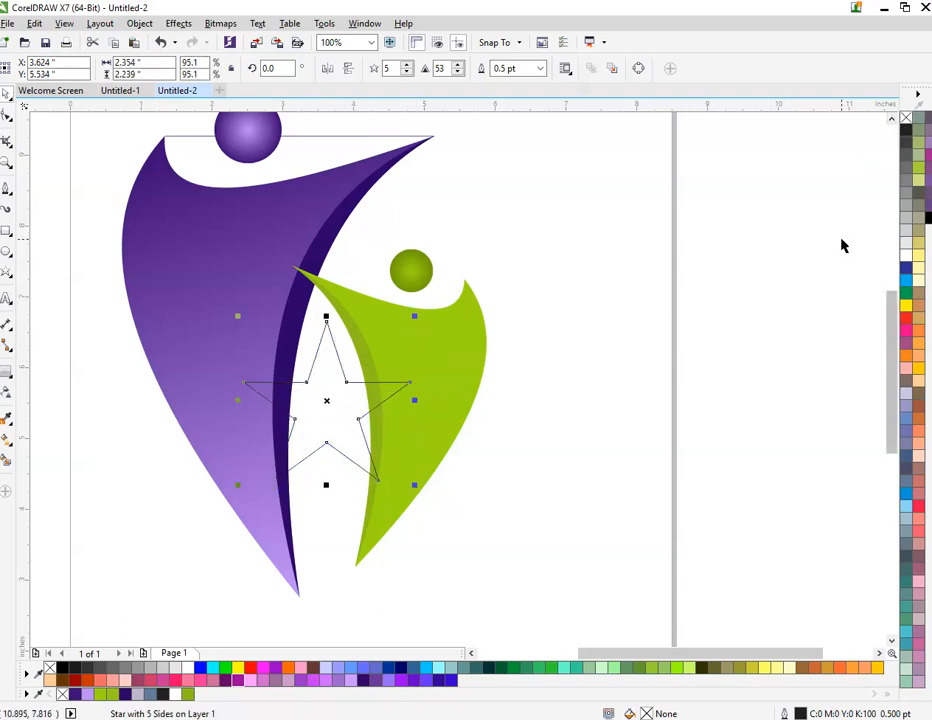
Step: Fill the star with lime green #9DD710
left_click(908, 136)
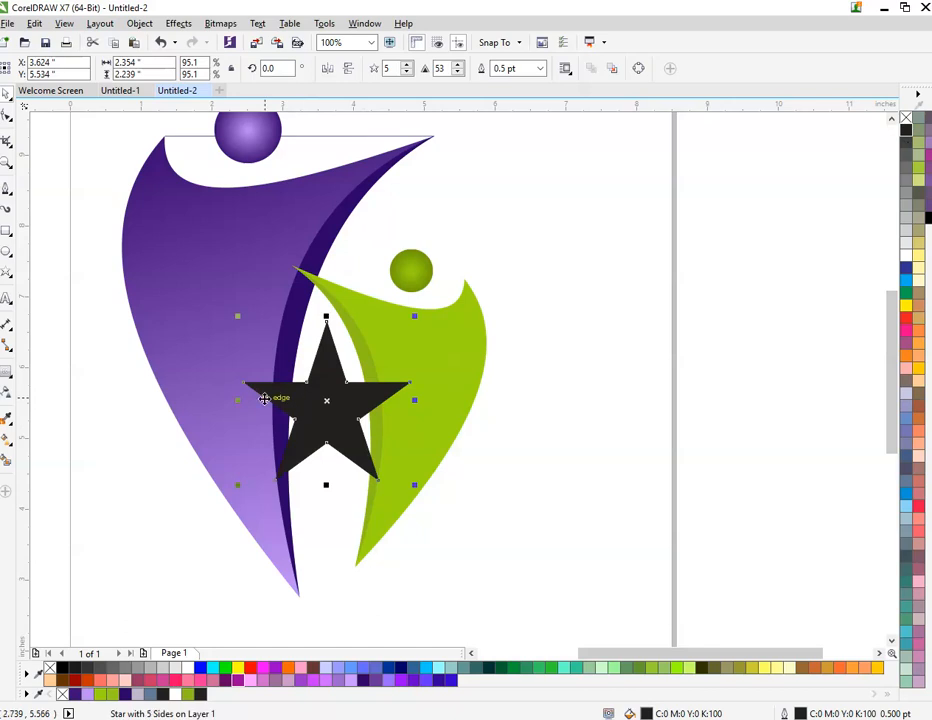
scroll(260, 392, "up", 2)
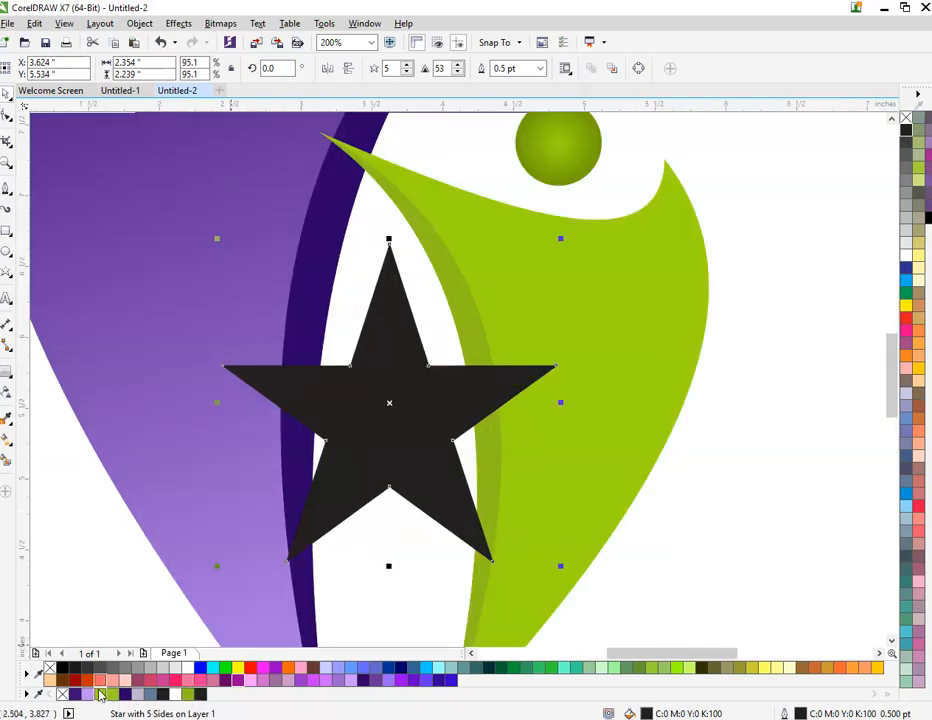
left_click(100, 695)
left_click(62, 586)
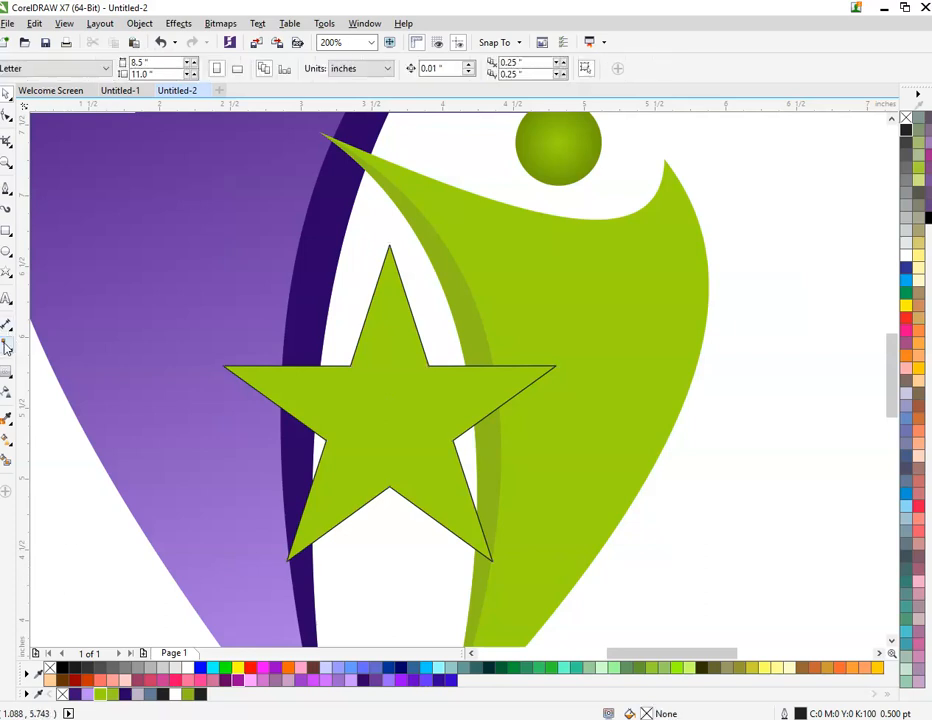
Step: Apply a one-step inside contour with a 0.1 inch offset to the star and break the contour apart into separate objects
left_click(376, 340)
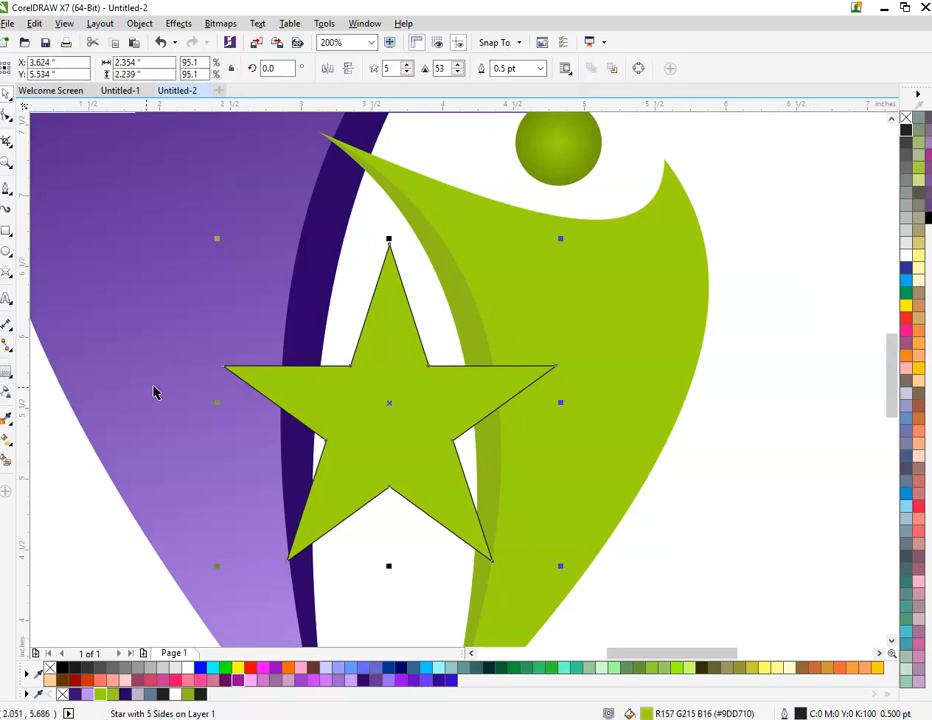
left_click(8, 381)
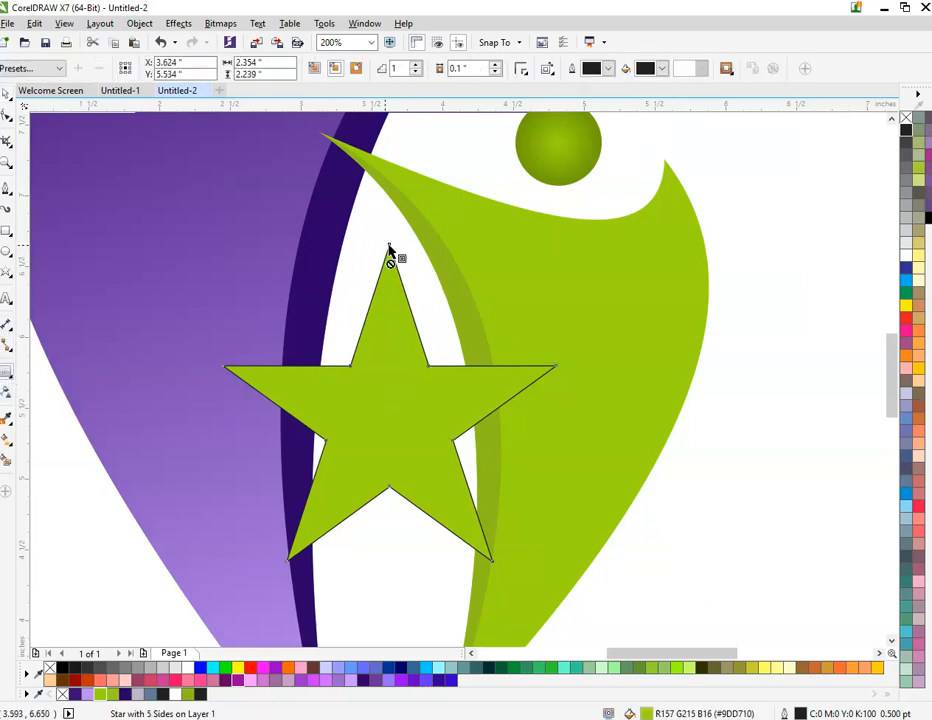
left_click_drag(389, 247, 387, 251)
left_click(758, 460)
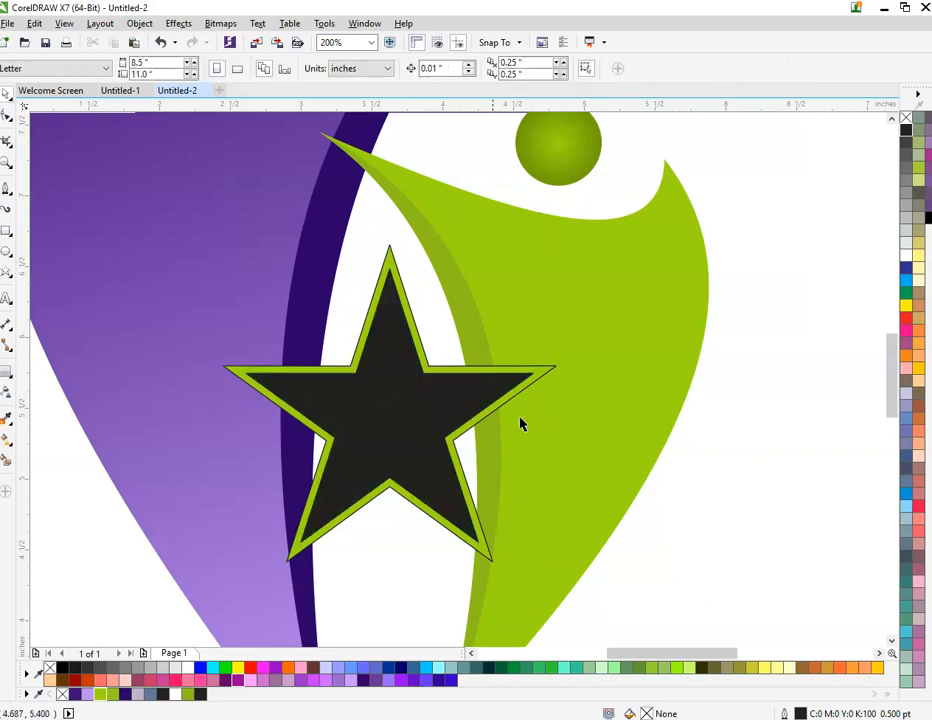
right_click(476, 411)
left_click(540, 437)
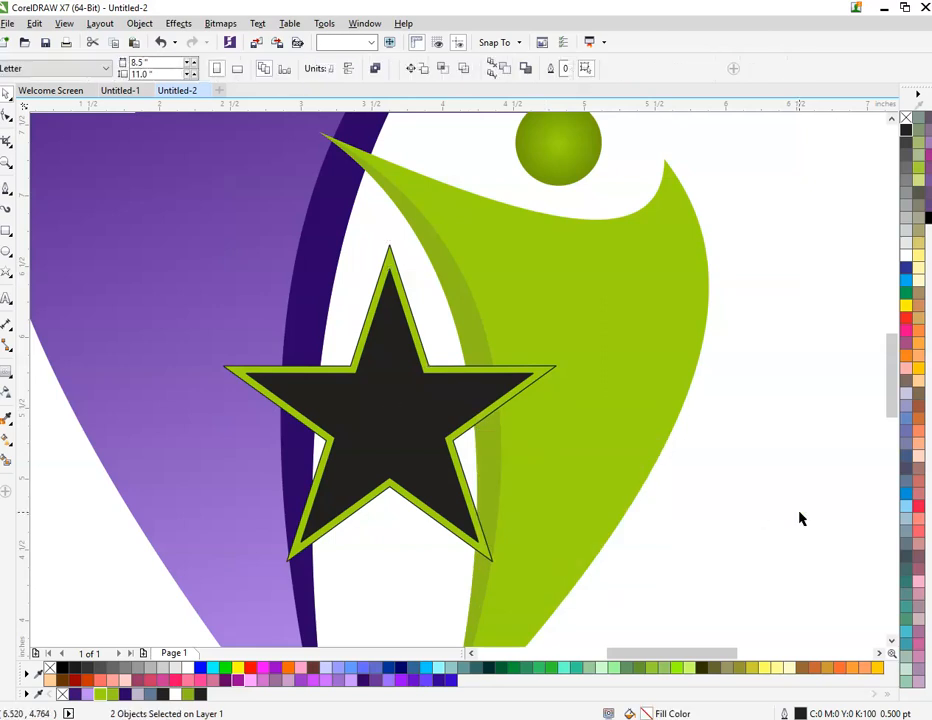
Step: Fill the inner contour star with lime green #9DD710
left_click(422, 436)
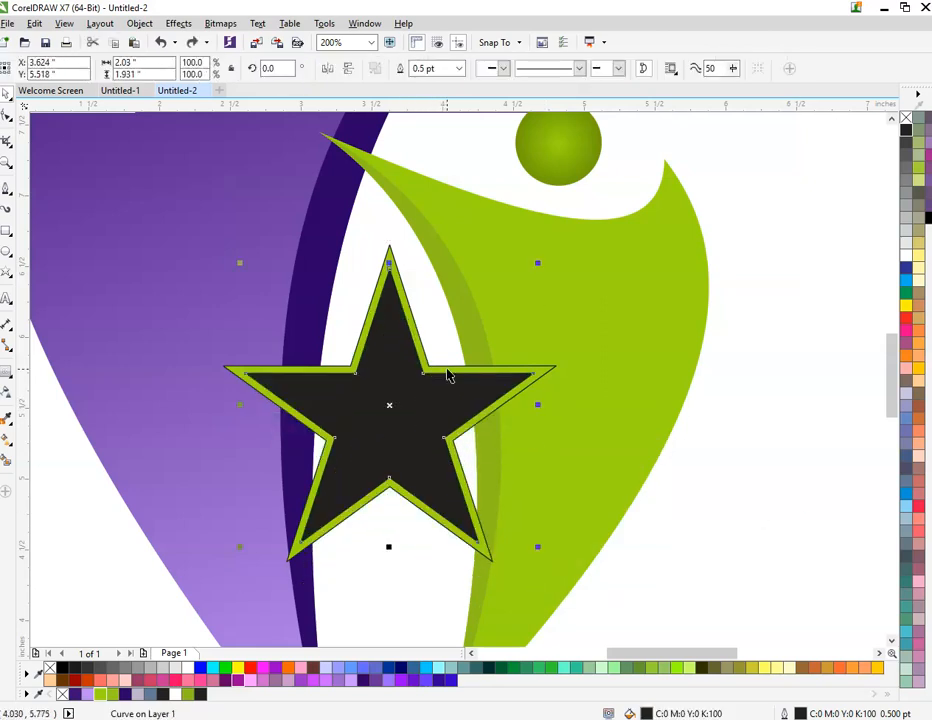
left_click(100, 696)
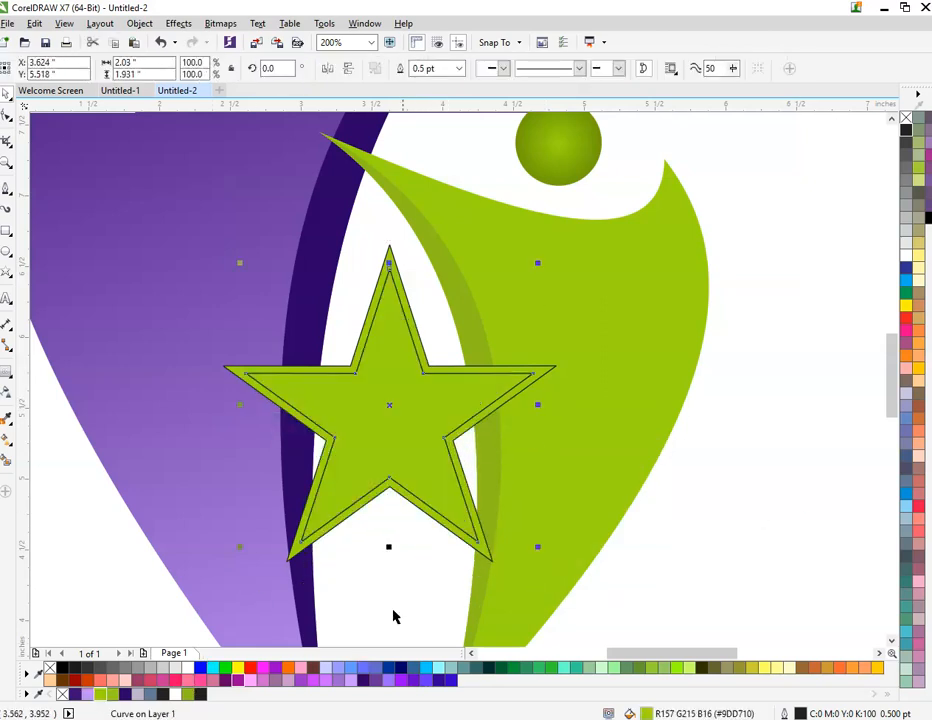
left_click(437, 341)
left_click_drag(420, 340, 430, 319)
key("ctrl+z")
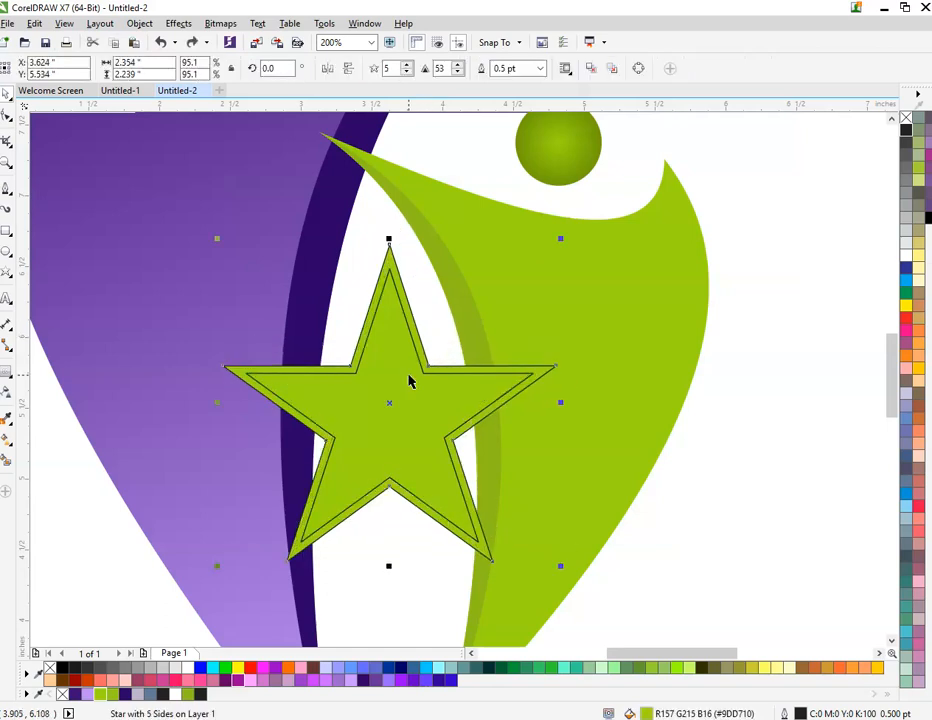
Step: Remove the outer star's outline and fill it with white to form a border around the inner star
left_click(124, 681)
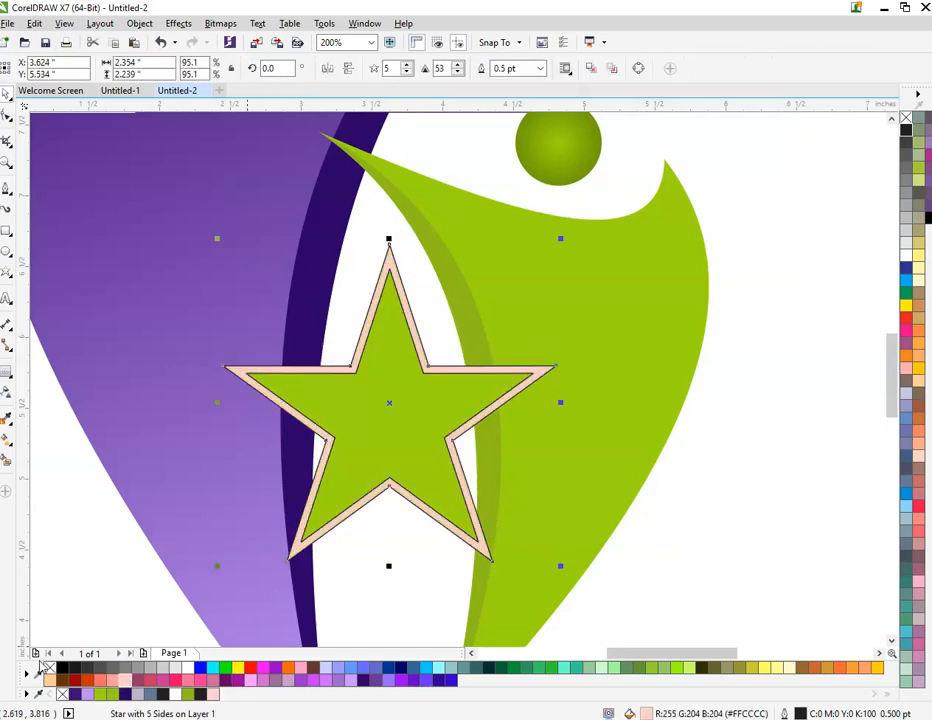
left_click(333, 609)
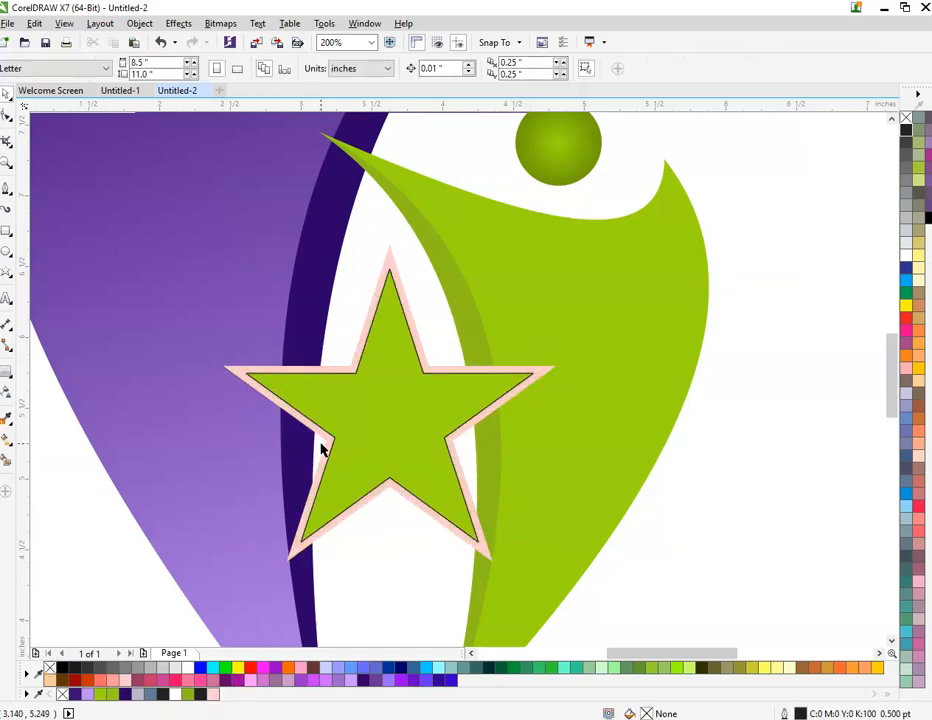
left_click(324, 446)
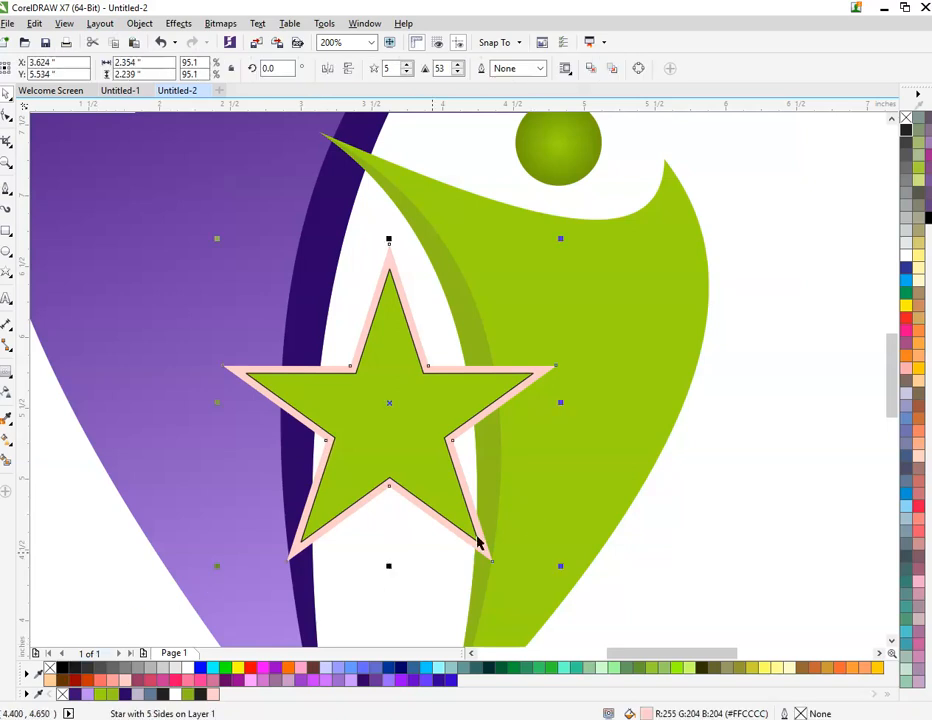
right_click(197, 663)
left_click(343, 530)
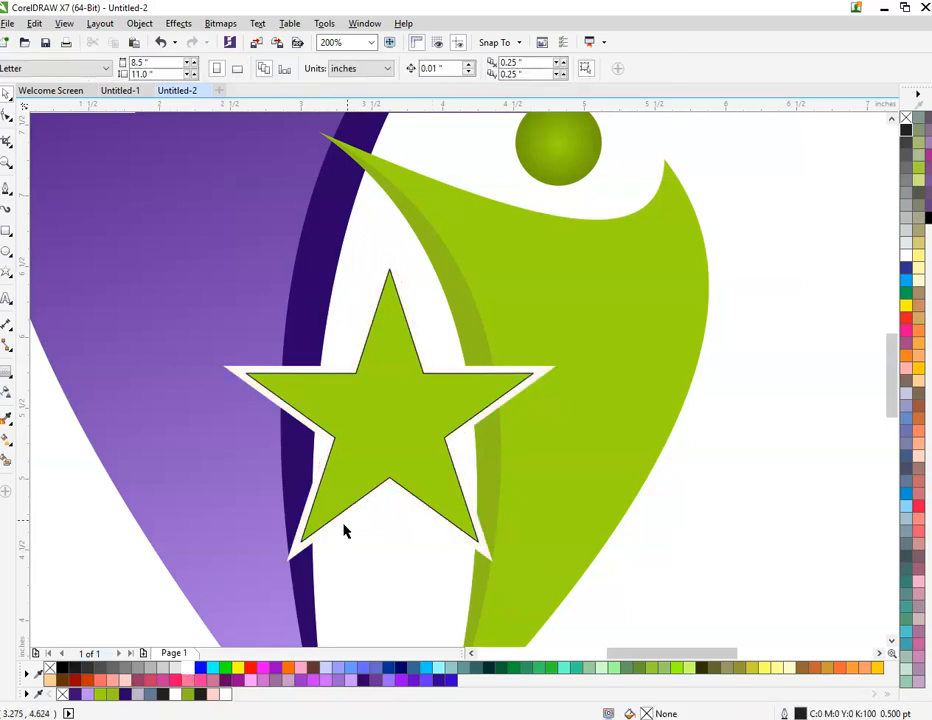
Step: Remove the outline from the inner green star
left_click(412, 362)
key("ctrl+z")
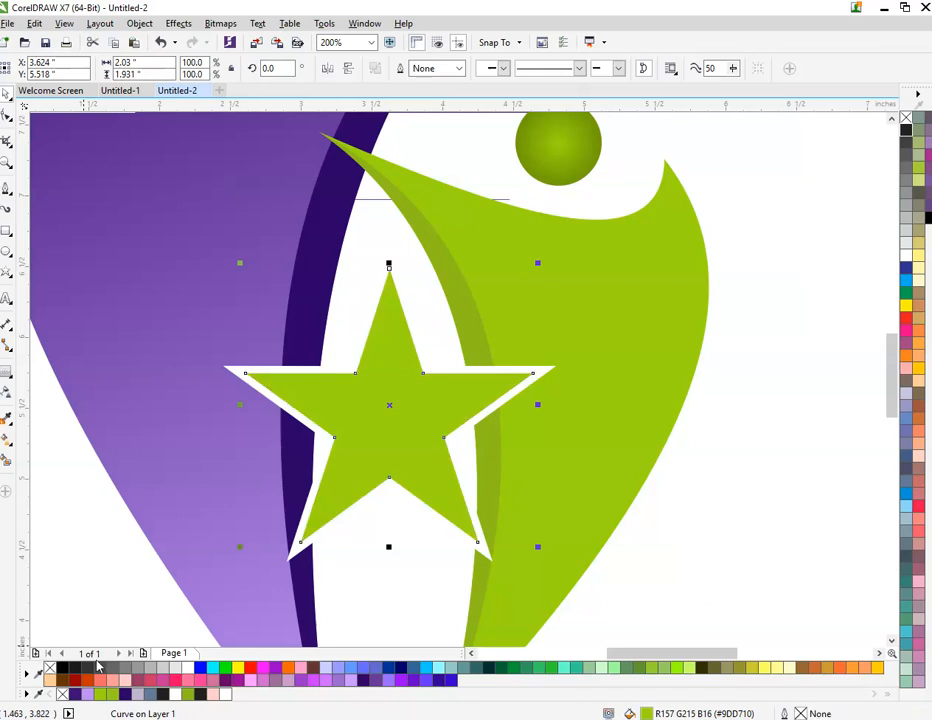
left_click(383, 597)
scroll(312, 422, "down", 3)
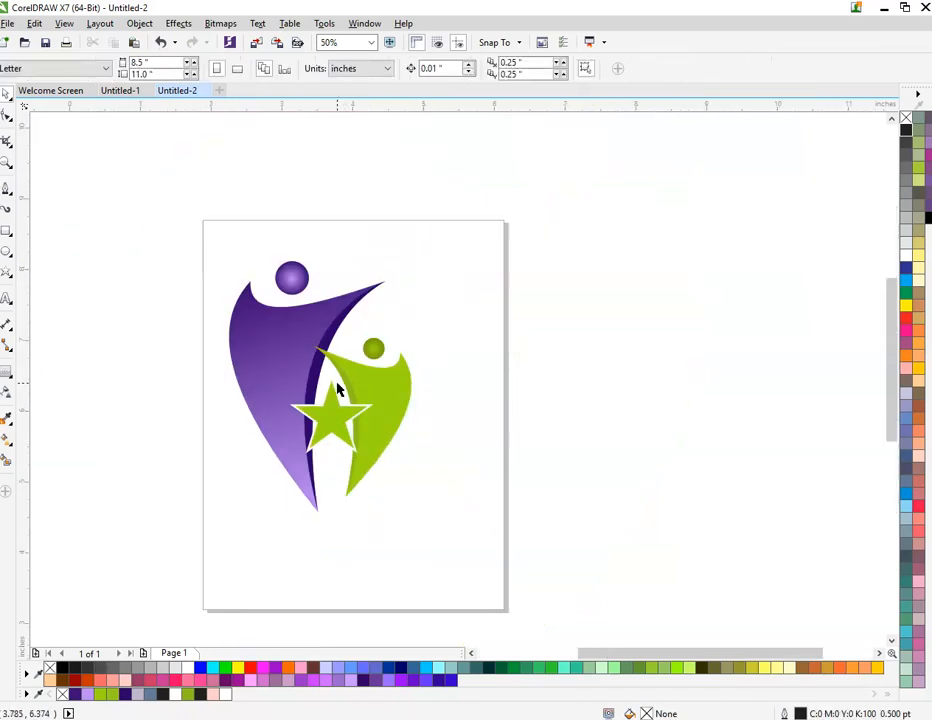
Step: Duplicate the inner green star, scale the copy to 13.5% and place it just above the green figure's outer tip
scroll(337, 406, "up", 2)
left_click(343, 435)
left_click_drag(343, 435, 483, 265)
scroll(483, 265, "up", 2)
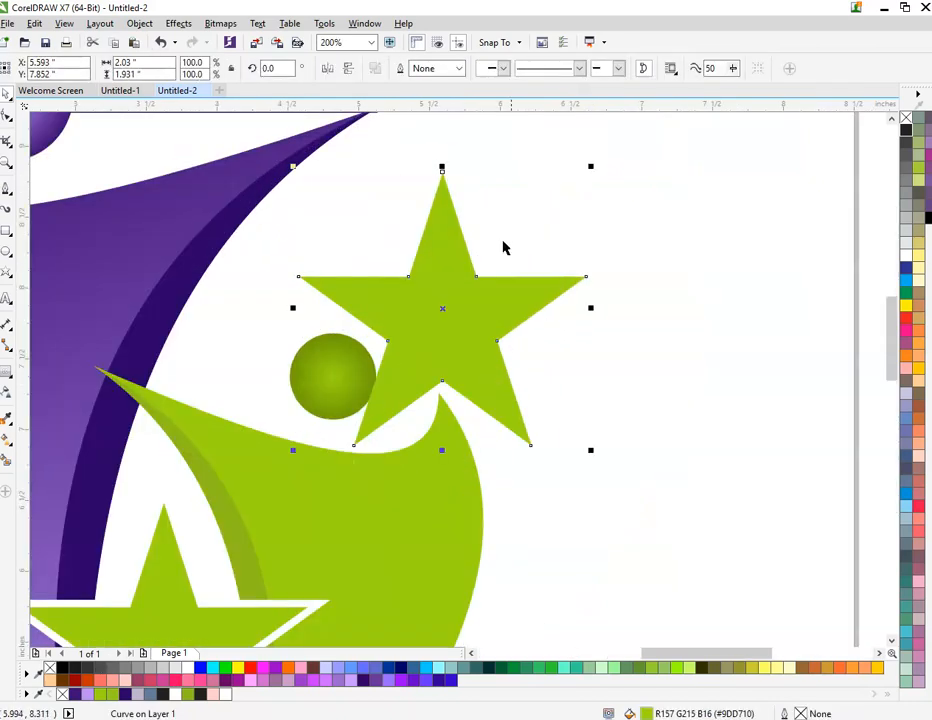
left_click_drag(589, 168, 481, 270)
scroll(434, 325, "up", 4)
left_click_drag(596, 136, 543, 183)
left_click_drag(481, 281, 456, 545)
Step: Place a copy of the small star above the purple figure's outer tip and fill it with purple #3E0D76
scroll(453, 545, "down", 6)
left_click_drag(395, 522, 156, 394)
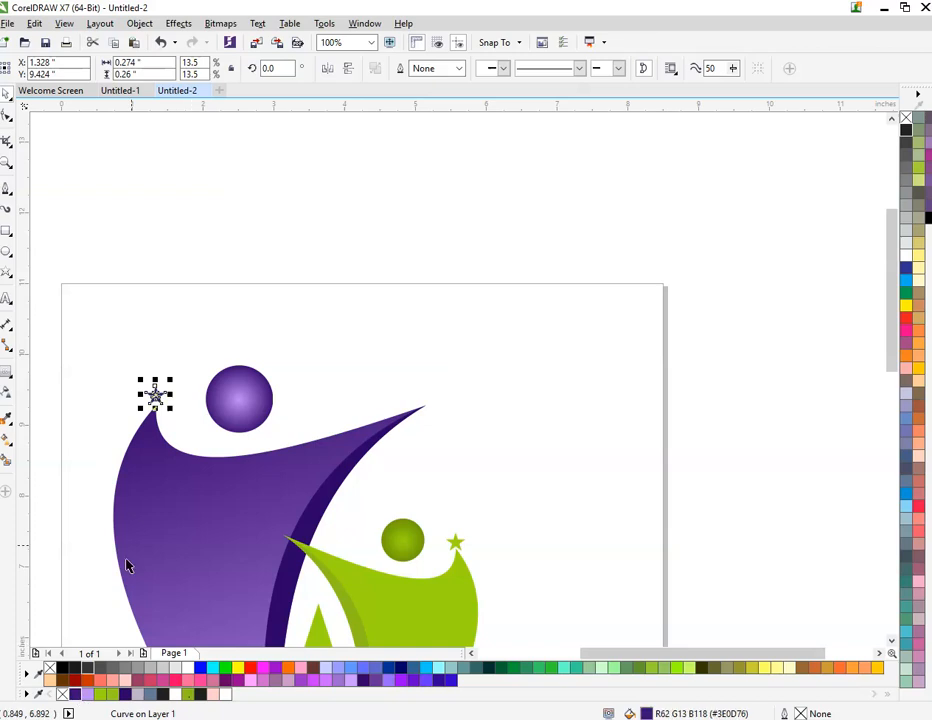
left_click(198, 331)
scroll(198, 331, "down", 1)
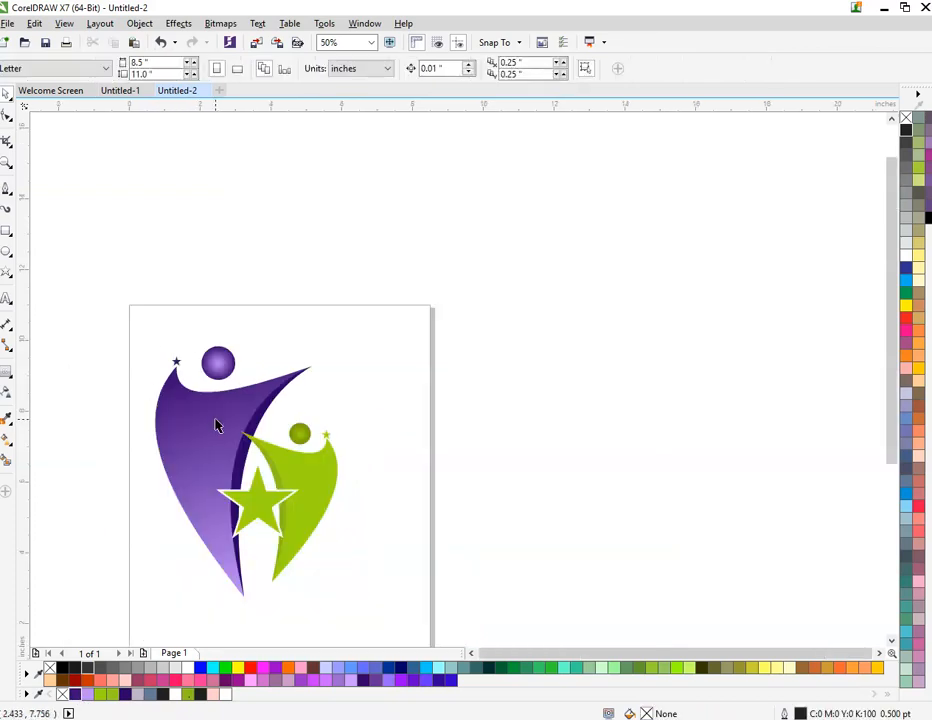
Step: Group all the logo's objects and show the finished artwork in a full-screen preview
scroll(270, 402, "down", 1)
scroll(240, 406, "up", 1)
left_click_drag(125, 306, 436, 628)
key("ctrl+g")
key("shift+F2")
key("F9")
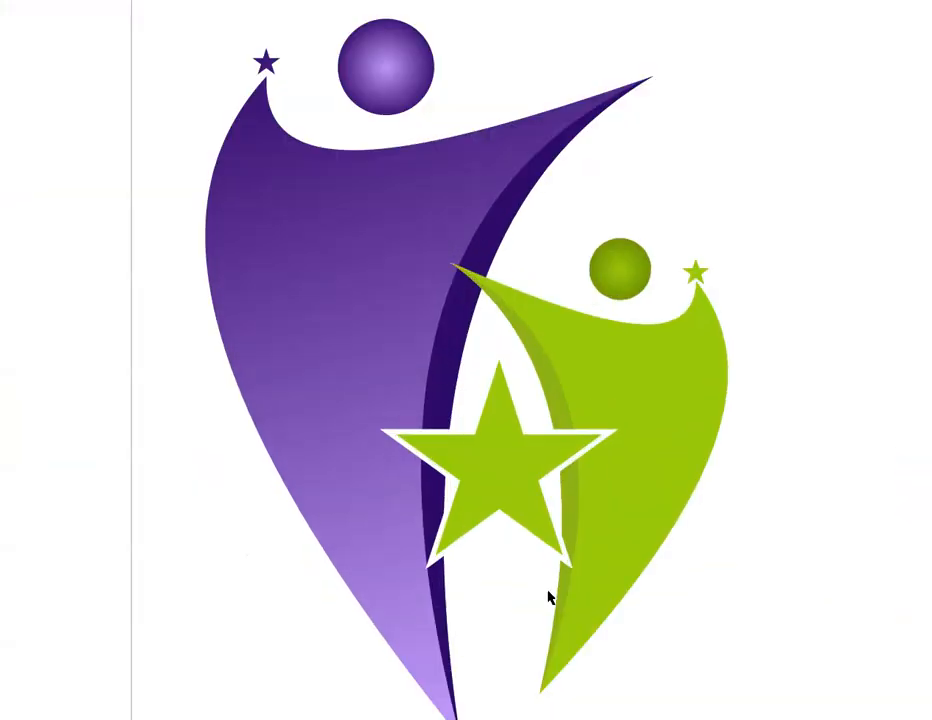